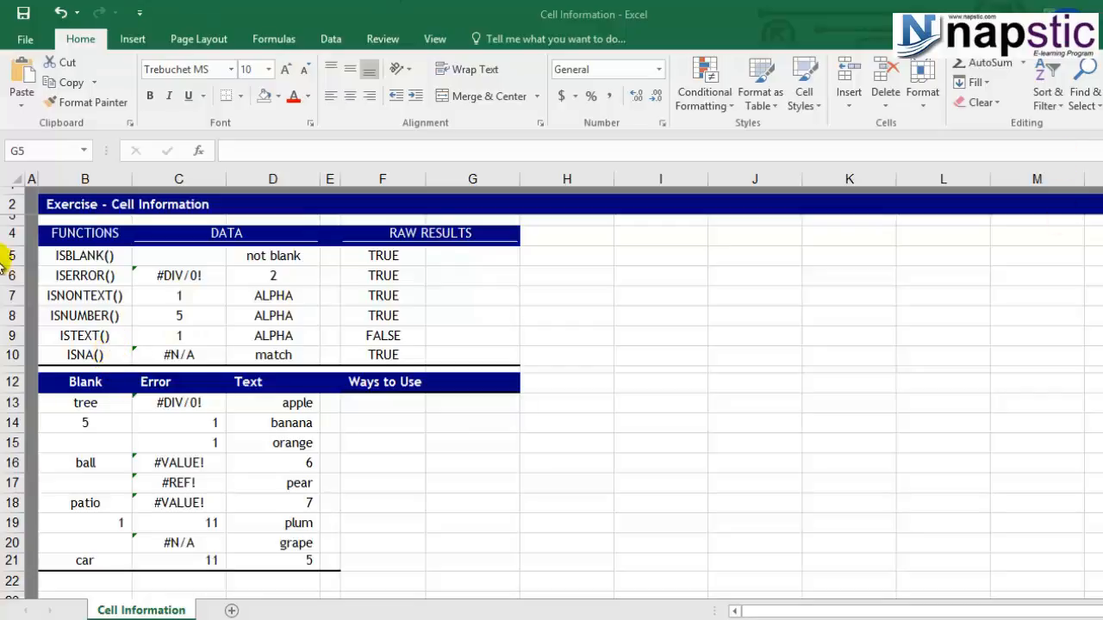
# Clear the existing raw results from cells F5:F10.
pyautogui.click(139, 324)
pyautogui.moveTo(82, 255); pyautogui.dragTo(83, 355)
pyautogui.moveTo(371, 255); pyautogui.dragTo(377, 355)
pyautogui.press('Delete')
# Enter =ISBLANK(C5) in F5 to test whether the first data cell is empty, and check it against C5.
pyautogui.click(375, 257)
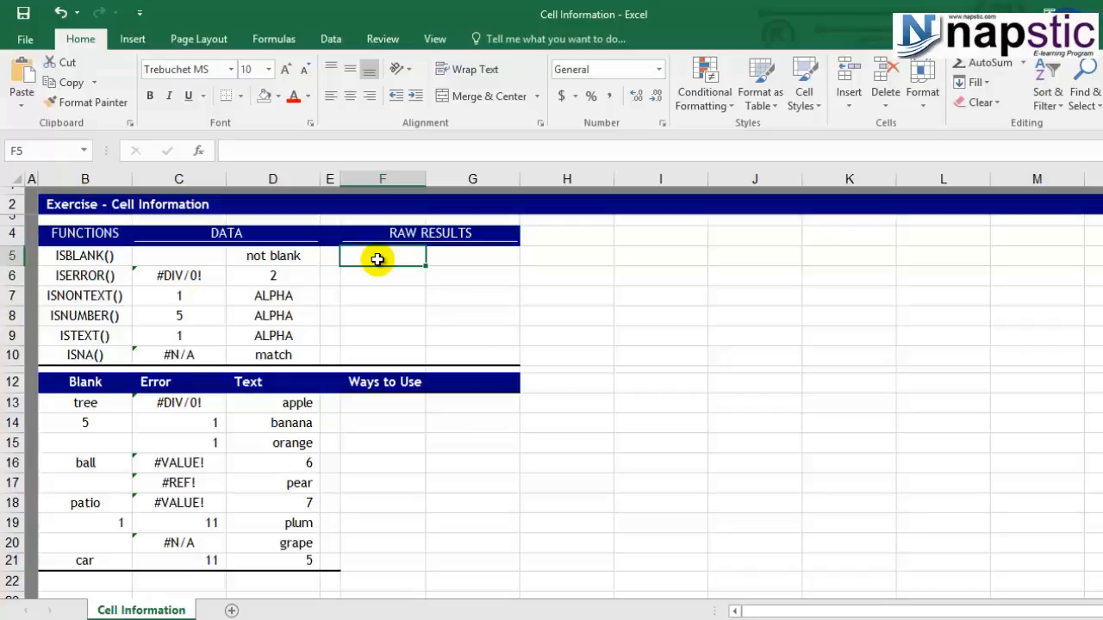
pyautogui.write('=')
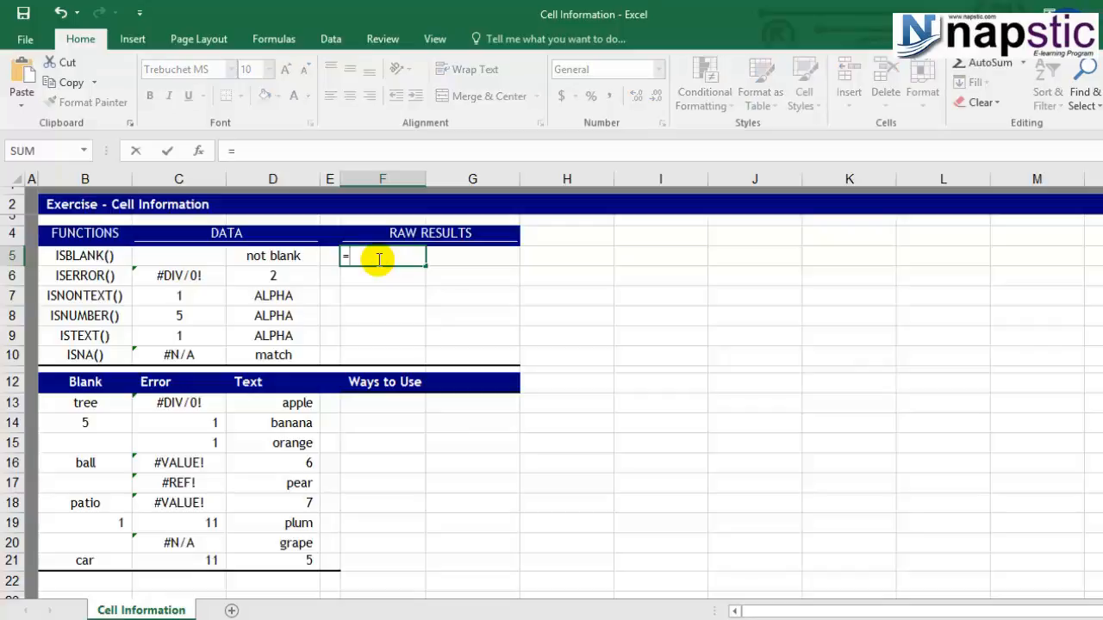
pyautogui.write('Is')
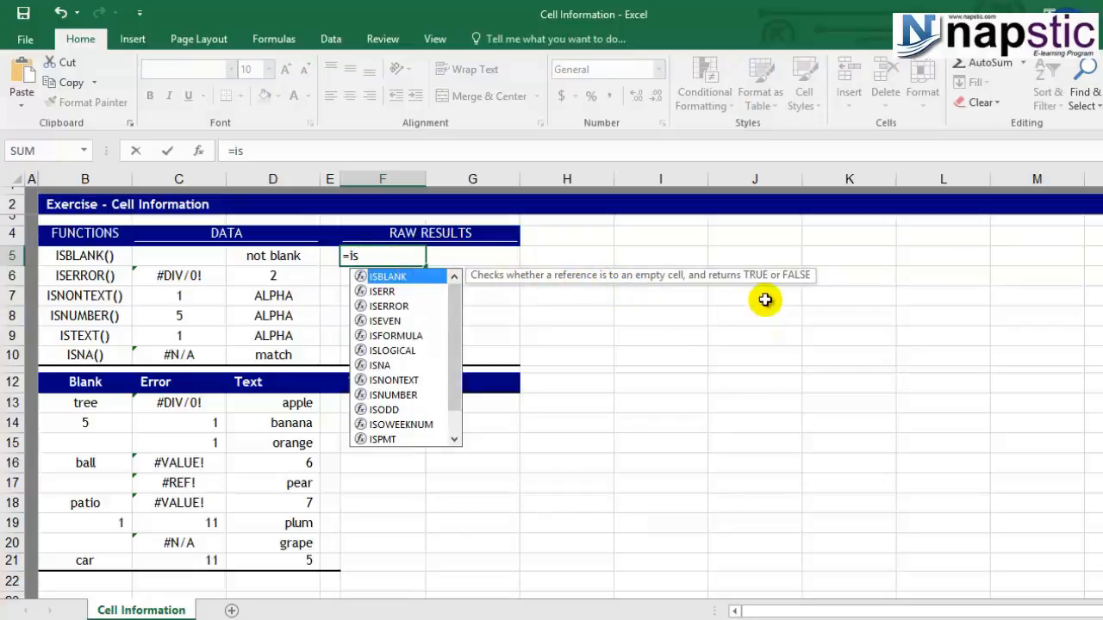
pyautogui.doubleClick(430, 277)
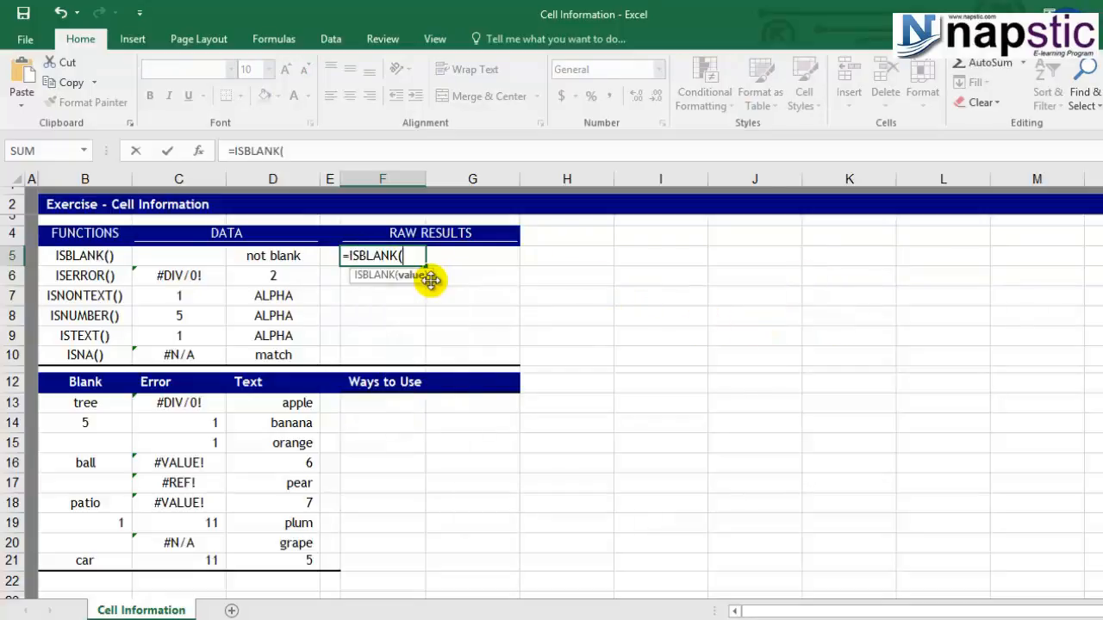
pyautogui.click(181, 261)
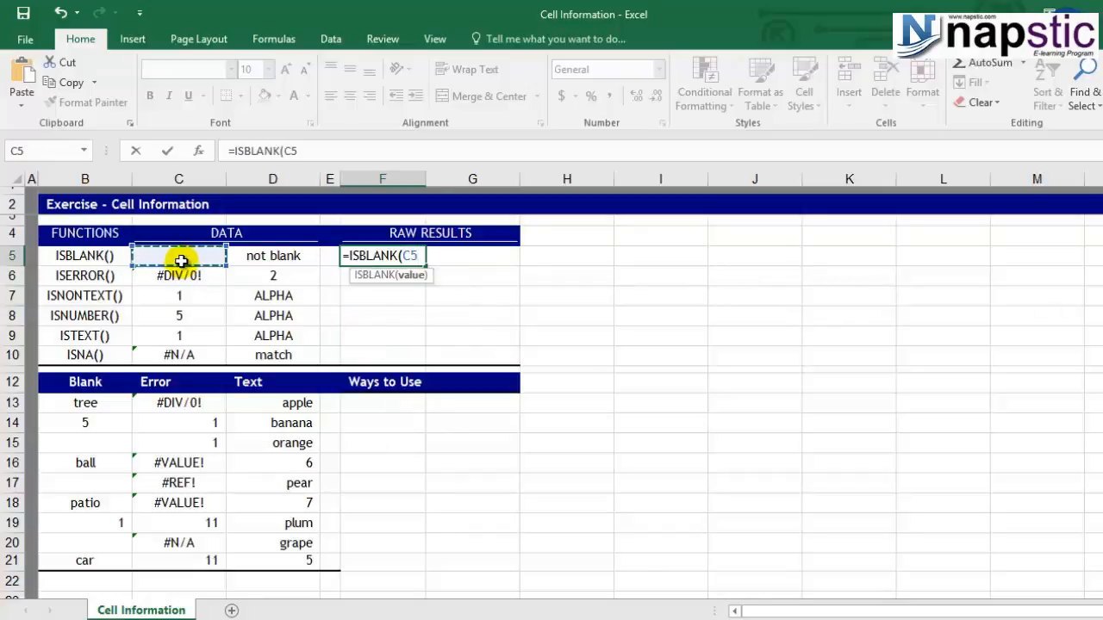
pyautogui.write(')')
pyautogui.press('Return')
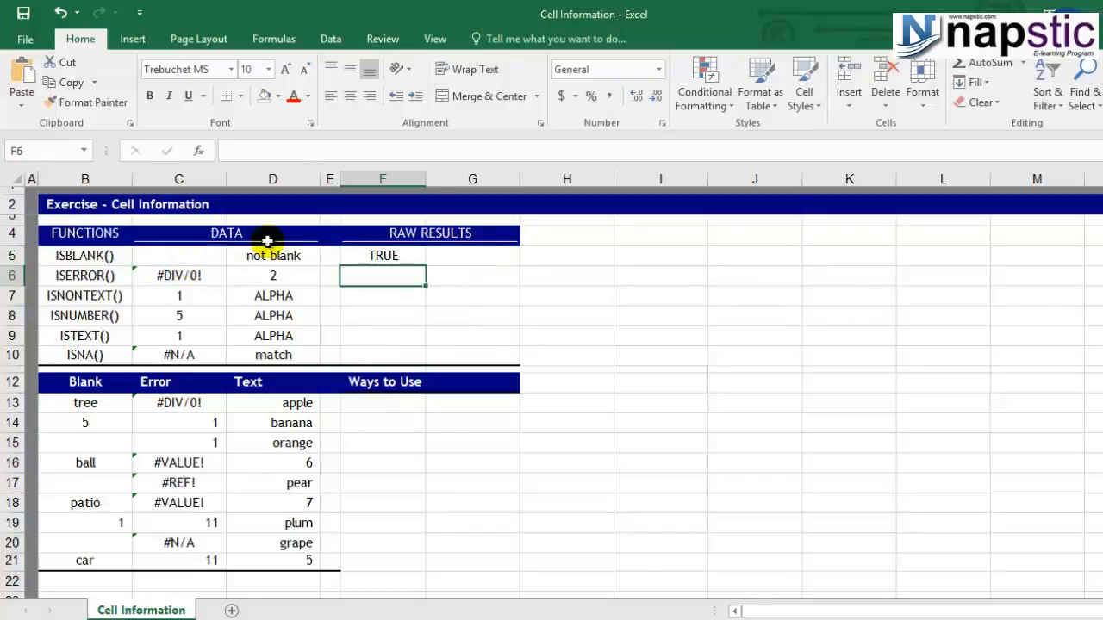
pyautogui.click(418, 251)
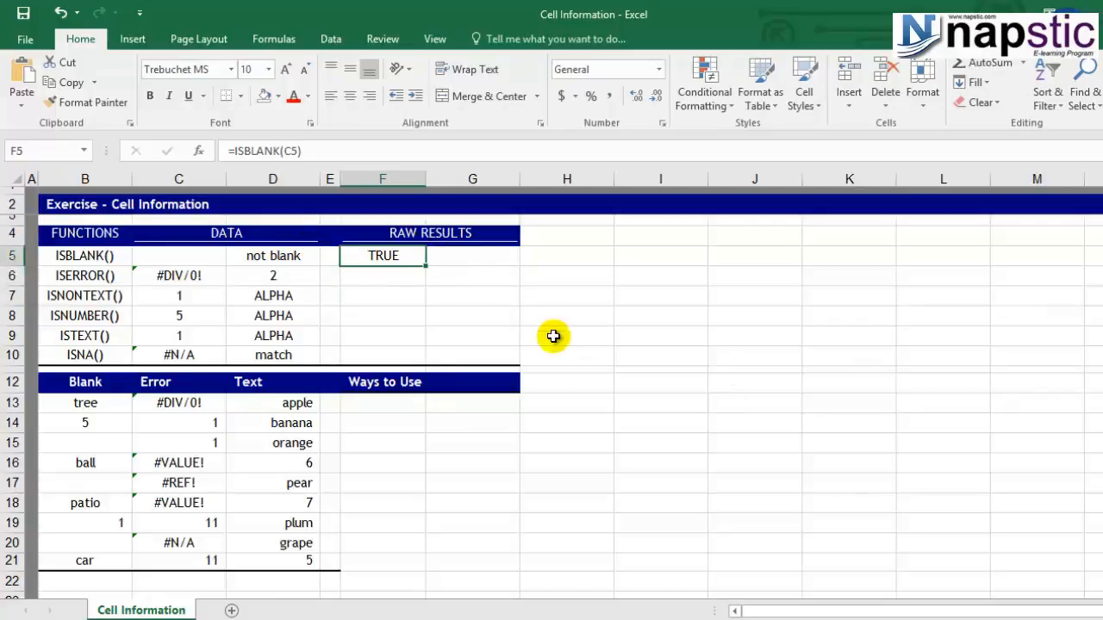
pyautogui.click(185, 249)
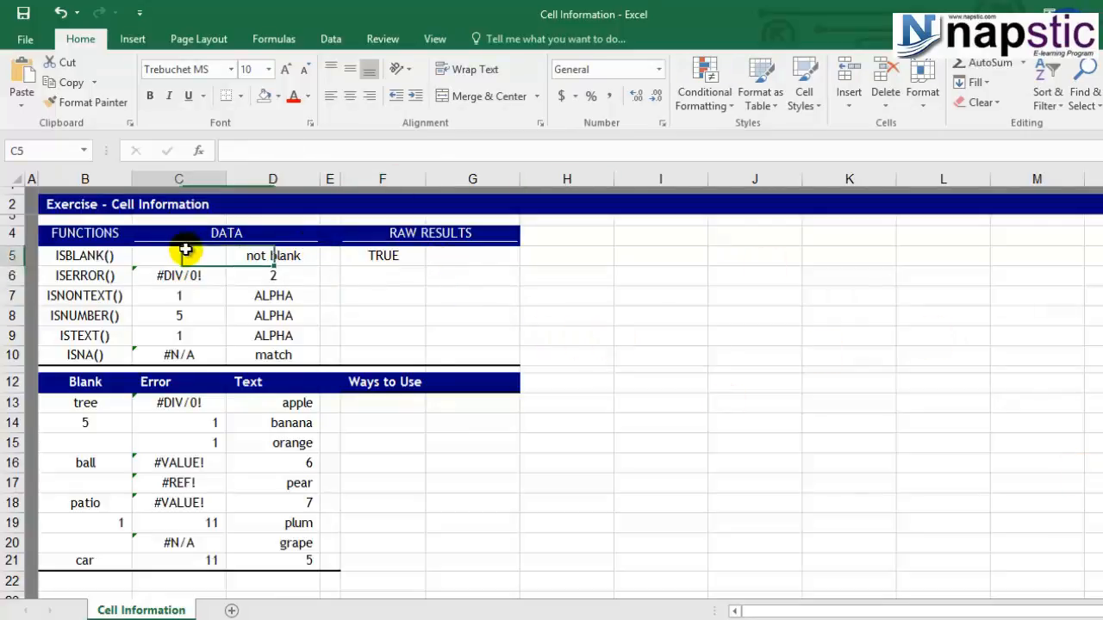
pyautogui.click(403, 259)
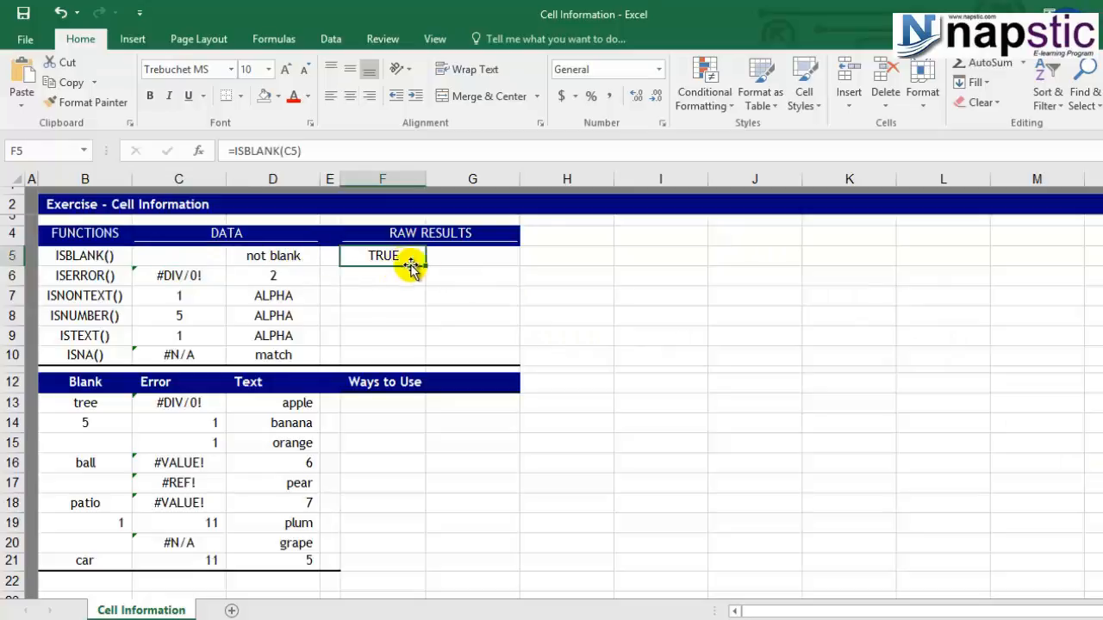
# Enter =ISBLANK(D5) in G5 and compare the row 5 results with their source cells.
pyautogui.click(514, 255)
pyautogui.write('=')
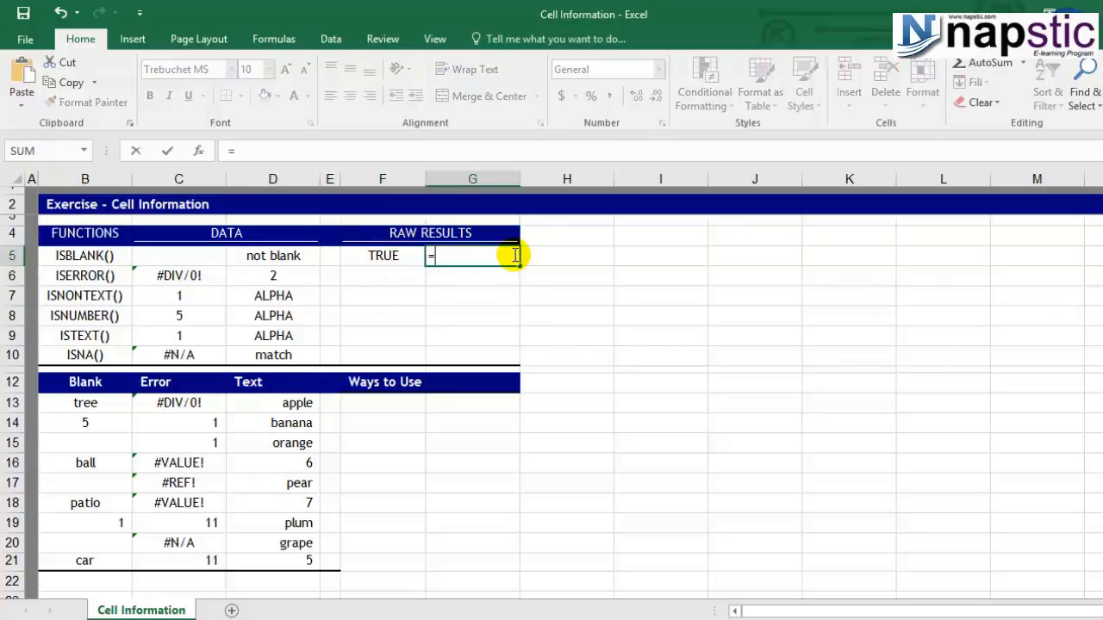
pyautogui.write('is')
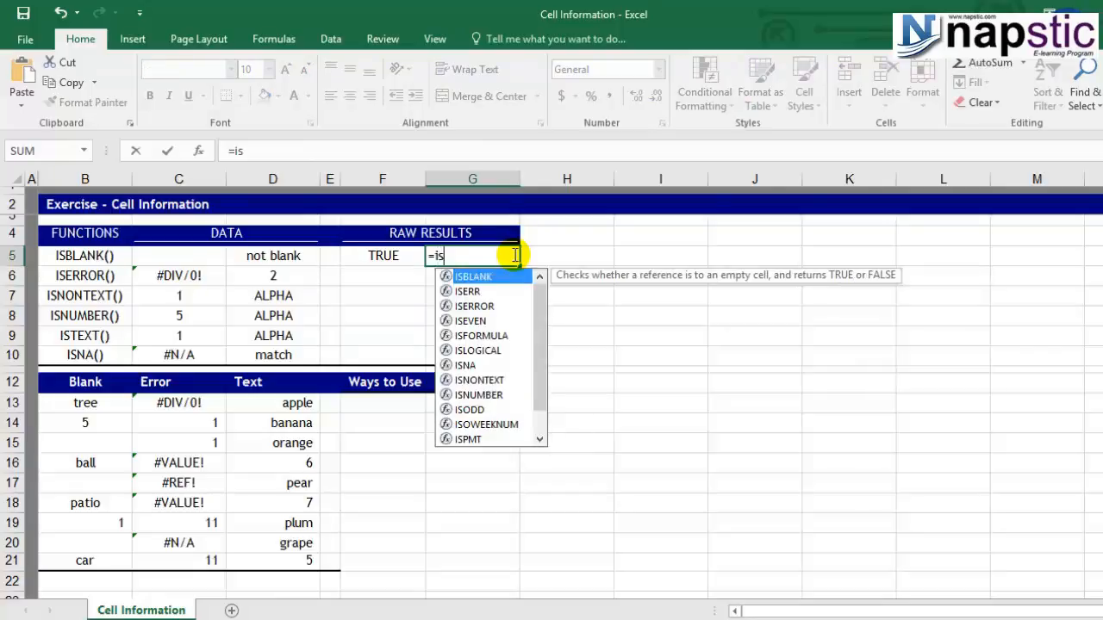
pyautogui.doubleClick(513, 284)
pyautogui.press('Left')
pyautogui.press('Left')
pyautogui.press('Left')
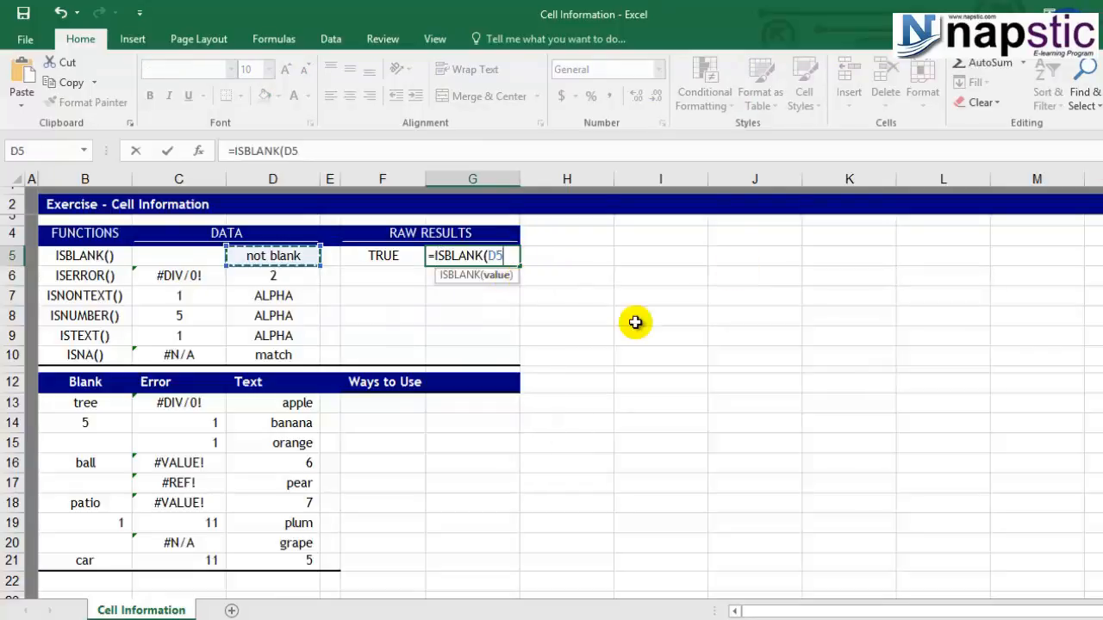
pyautogui.write(')')
pyautogui.press('Return')
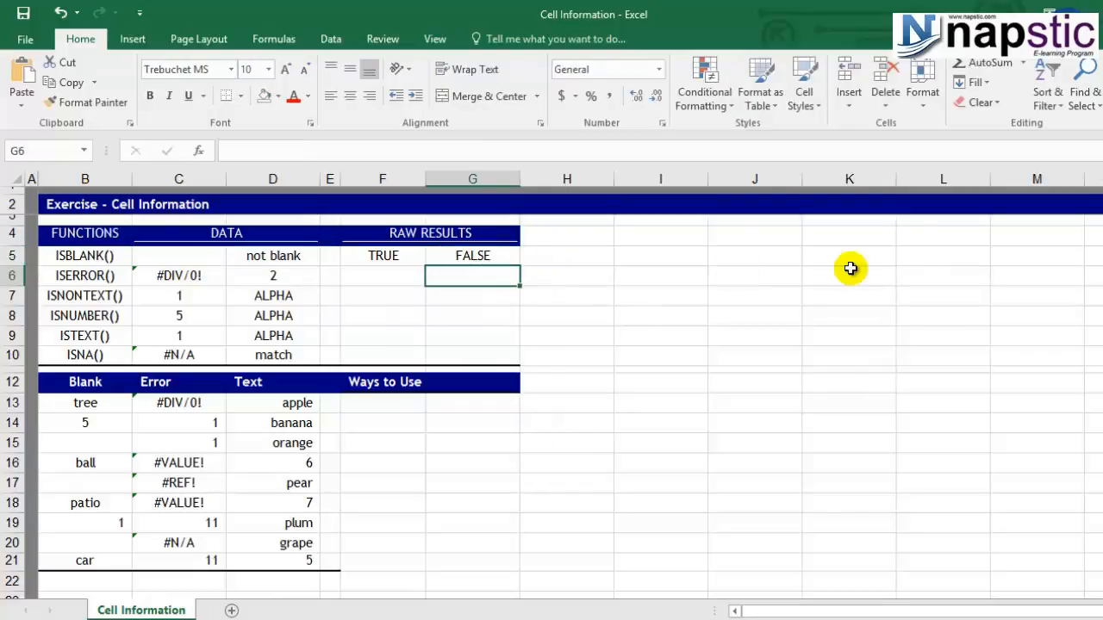
pyautogui.click(491, 258)
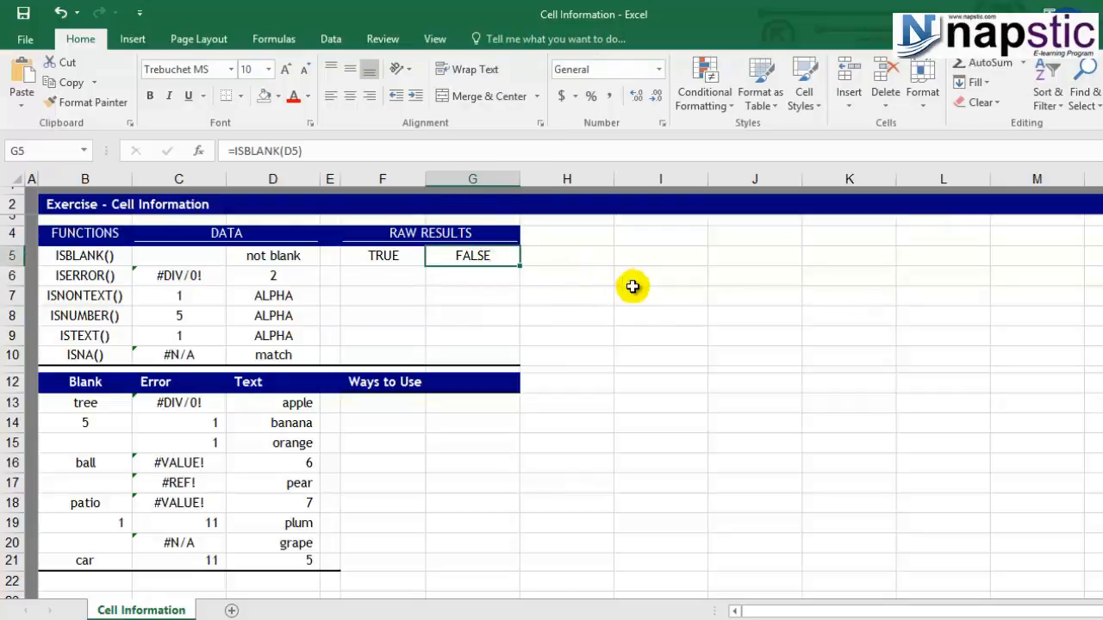
pyautogui.click(303, 252)
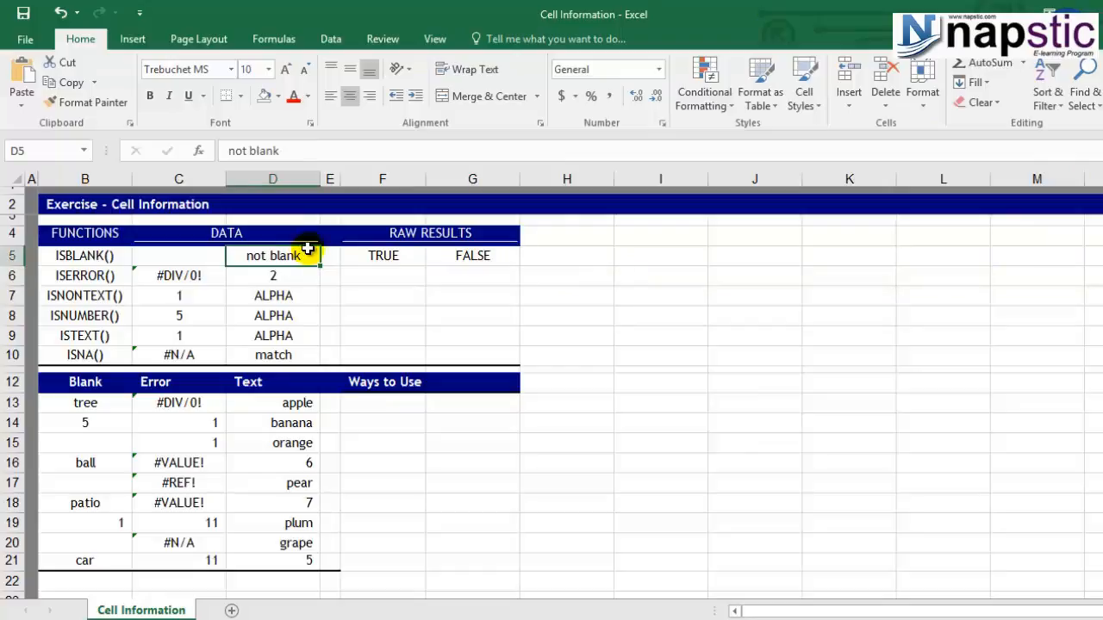
pyautogui.click(474, 258)
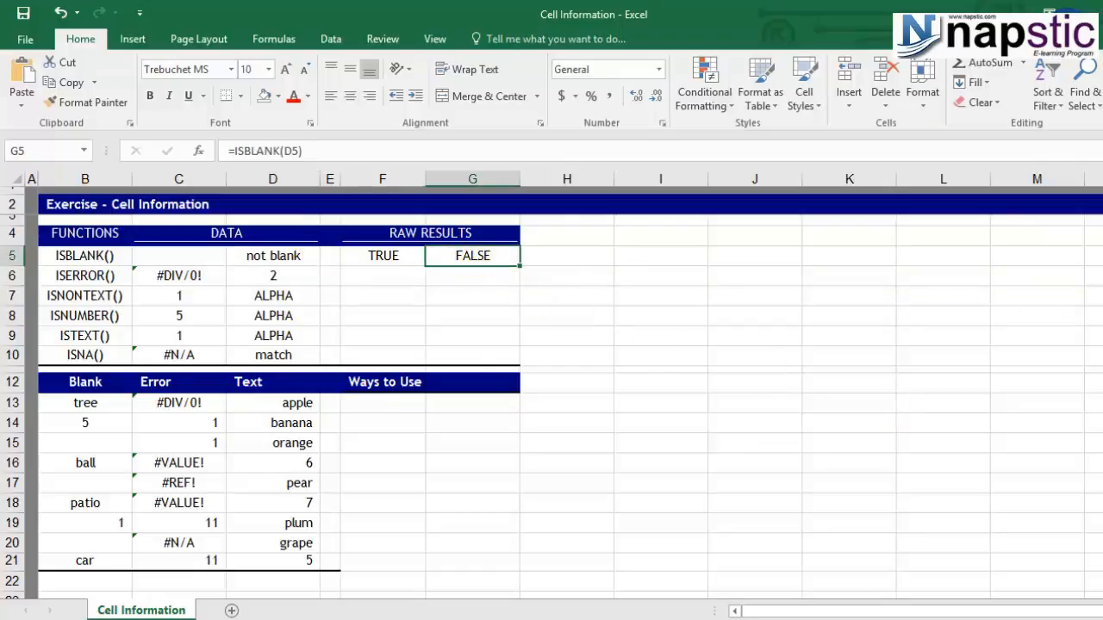
pyautogui.click(76, 255)
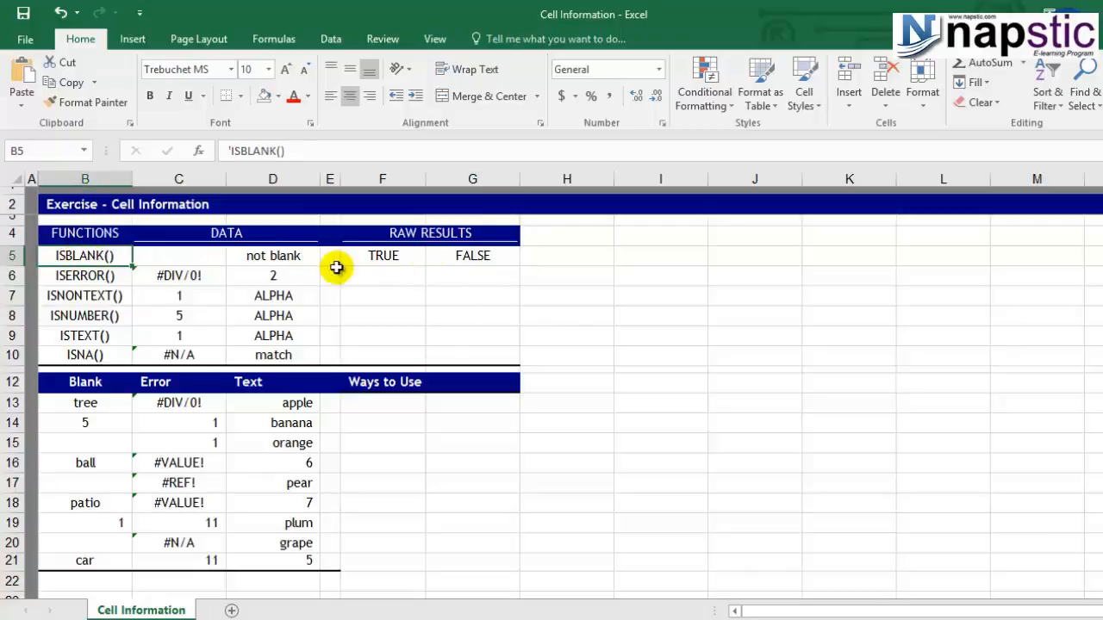
pyautogui.click(384, 256)
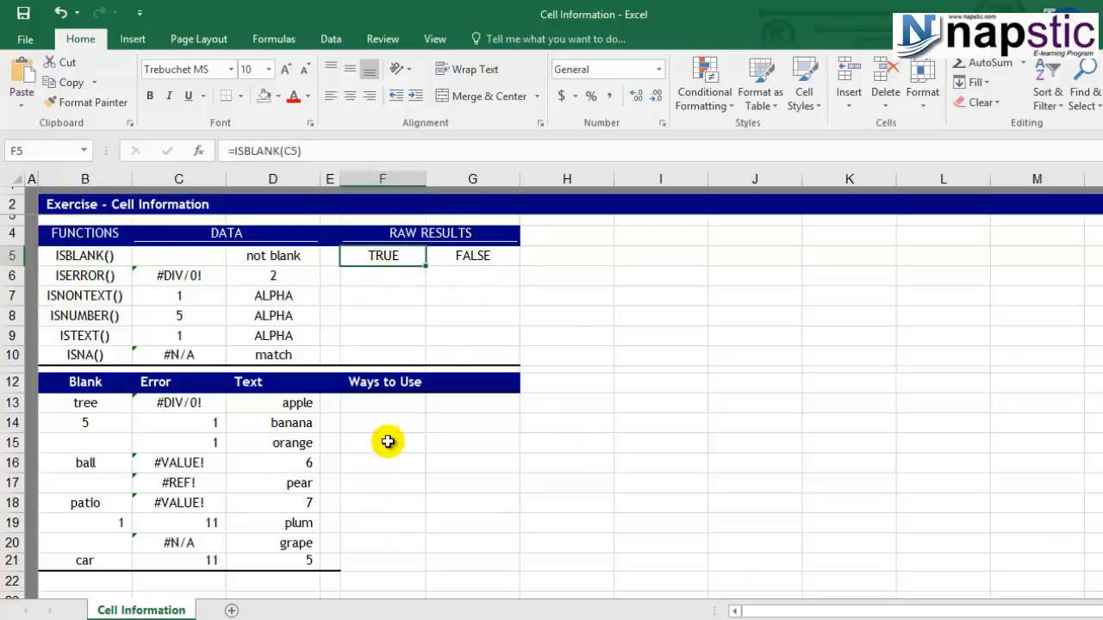
# Start an IF formula in F13 under Ways to Use, with ISBLANK(B13) as its logical test.
pyautogui.click(378, 407)
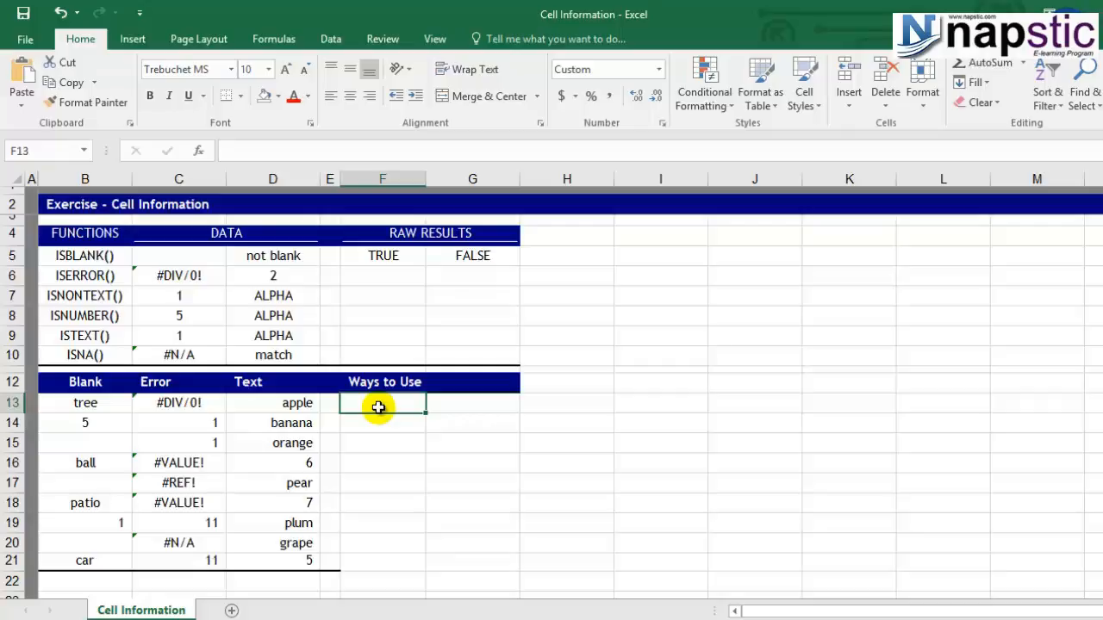
pyautogui.write('=if')
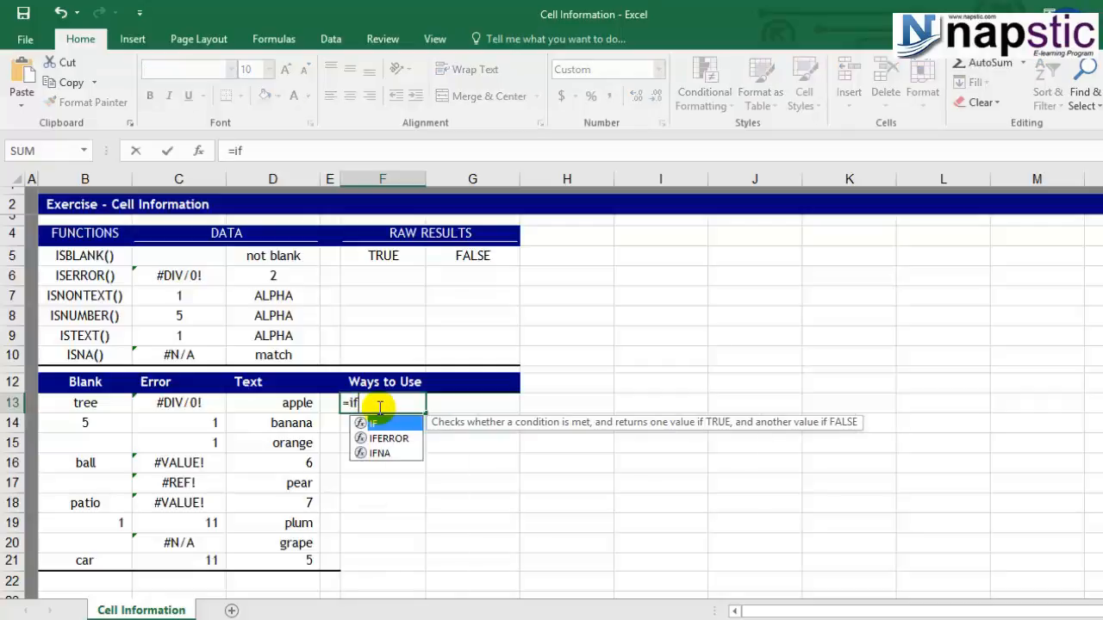
pyautogui.write('(')
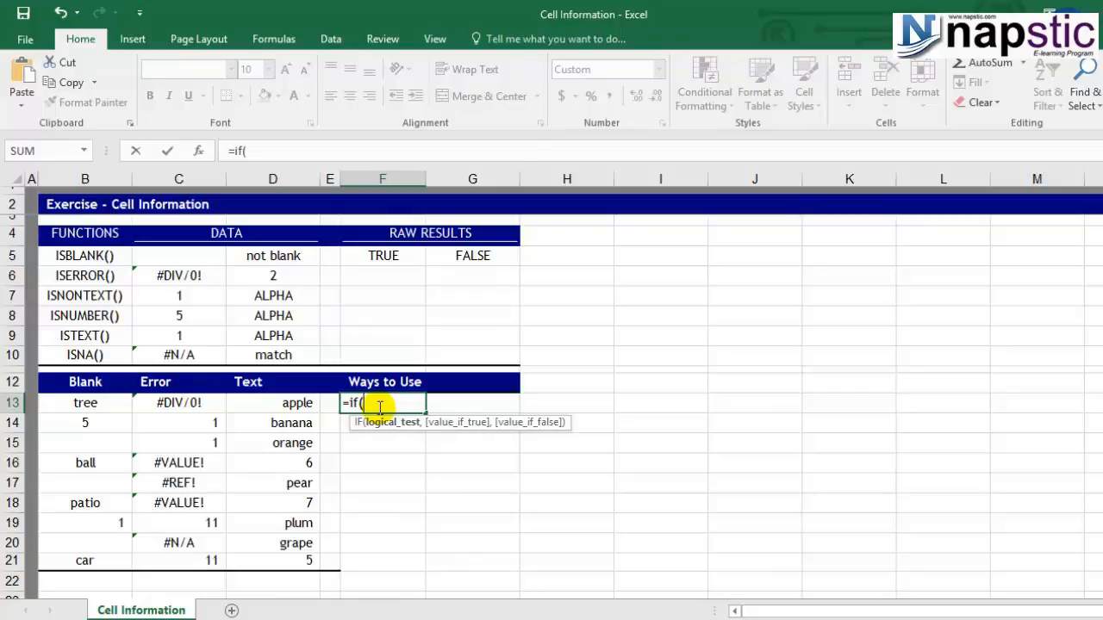
pyautogui.write('is')
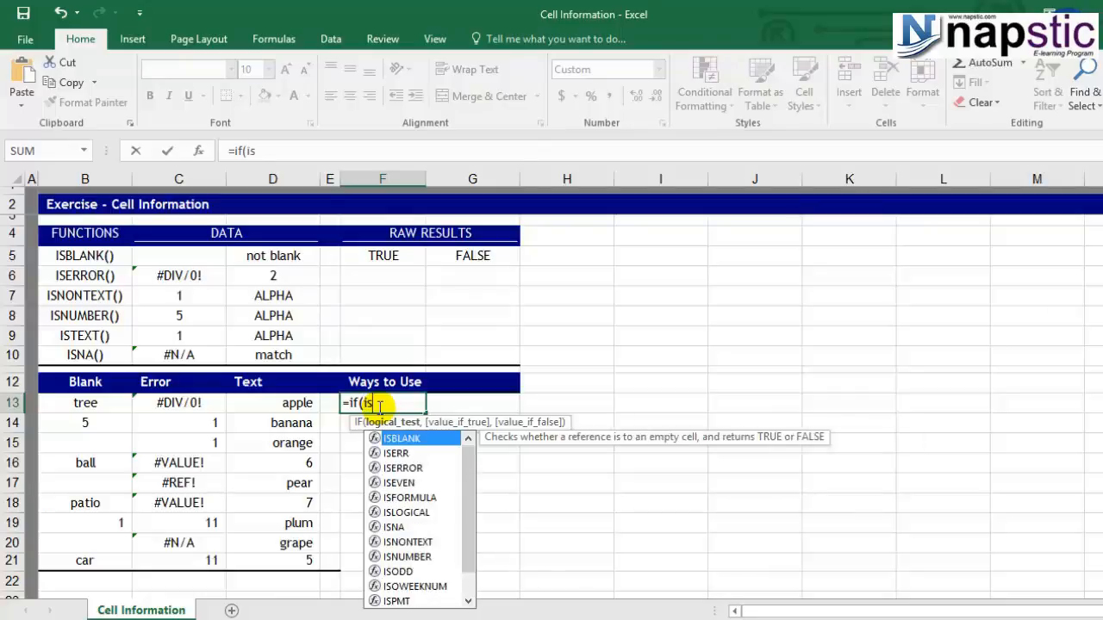
pyautogui.doubleClick(414, 438)
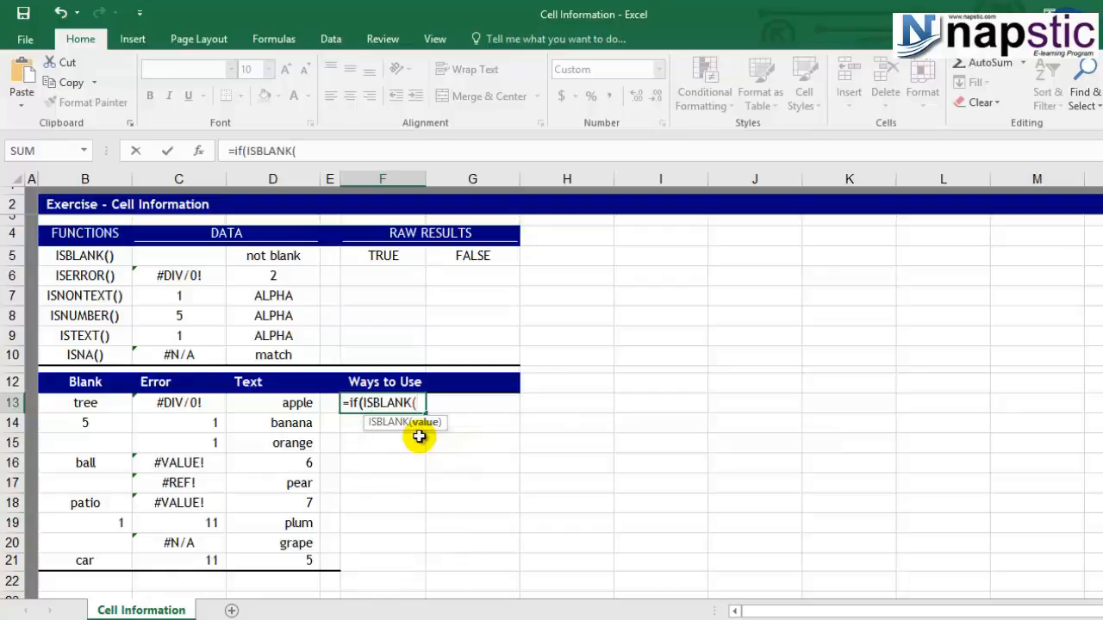
pyautogui.click(91, 401)
pyautogui.write(')')
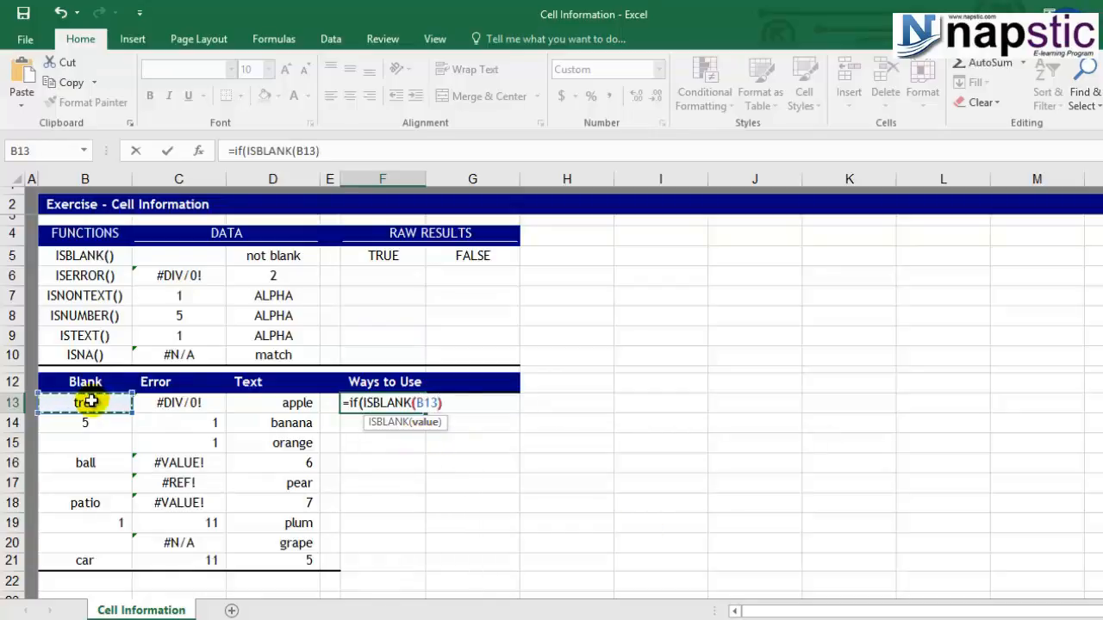
pyautogui.write(',')
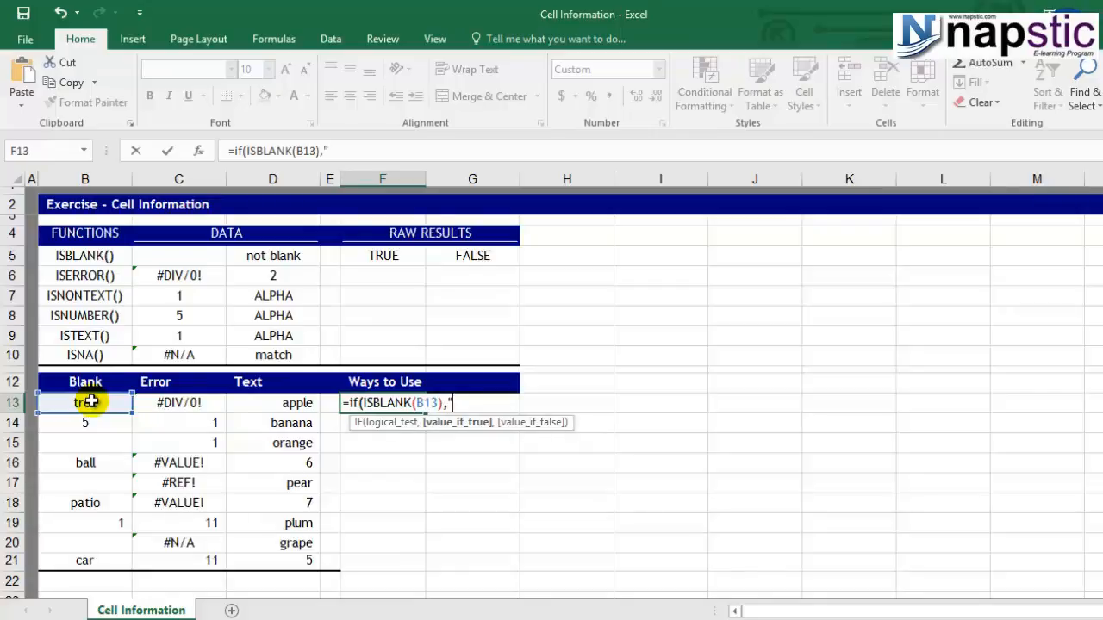
# Complete the IF formula in F13 so it returns "Blank" when the test is true and B13 otherwise.
pyautogui.write('"Blank",')
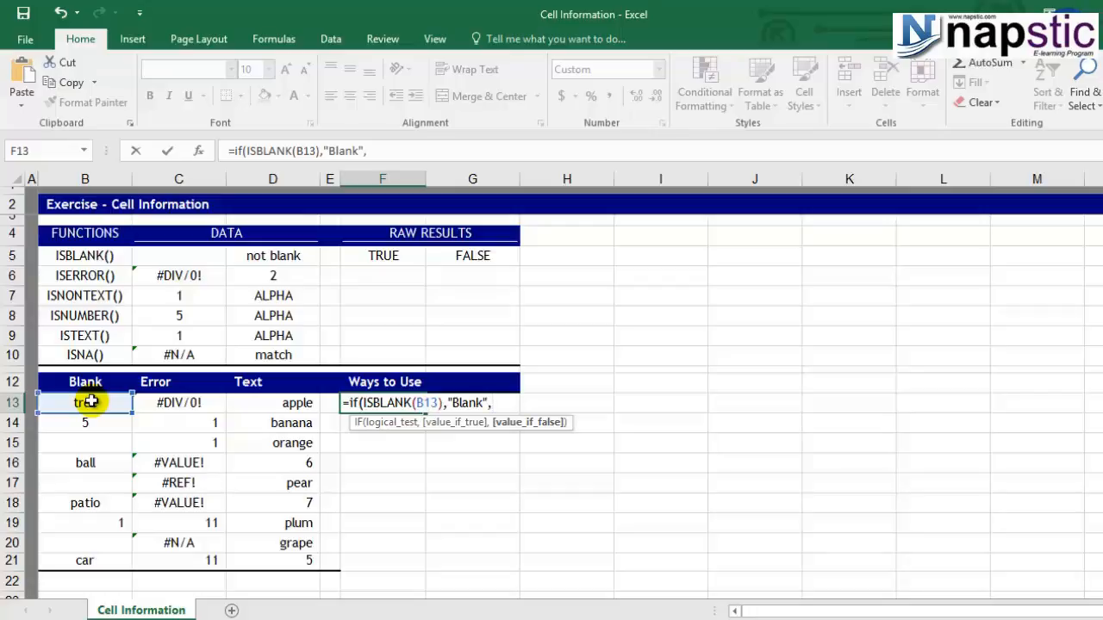
pyautogui.click(94, 409)
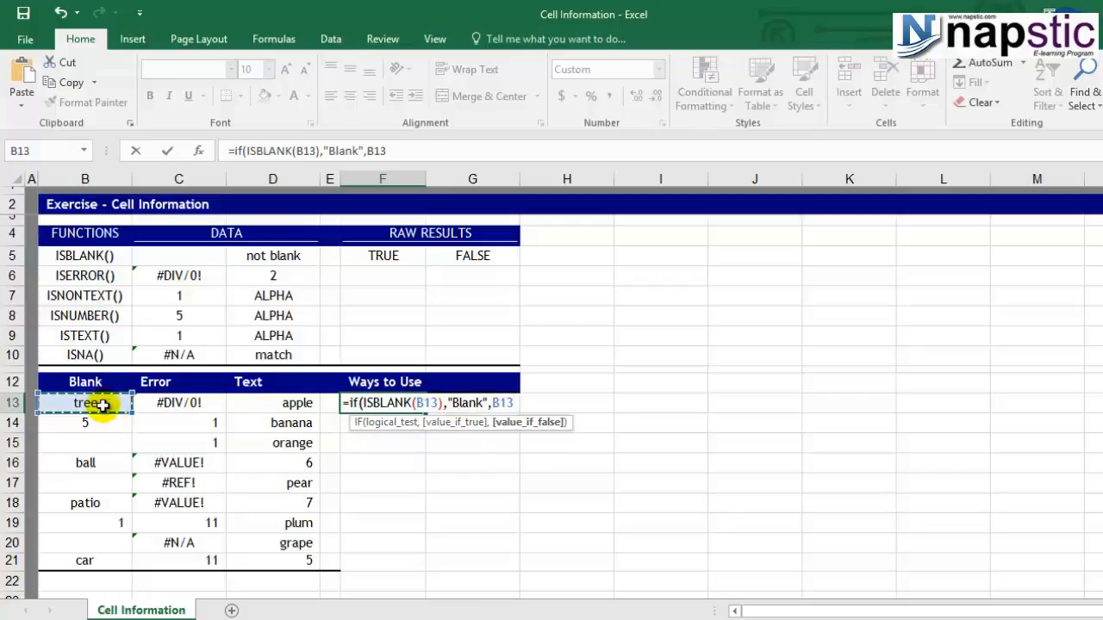
pyautogui.write('"')
pyautogui.press('BackSpace')
pyautogui.write(')')
pyautogui.press('Return')
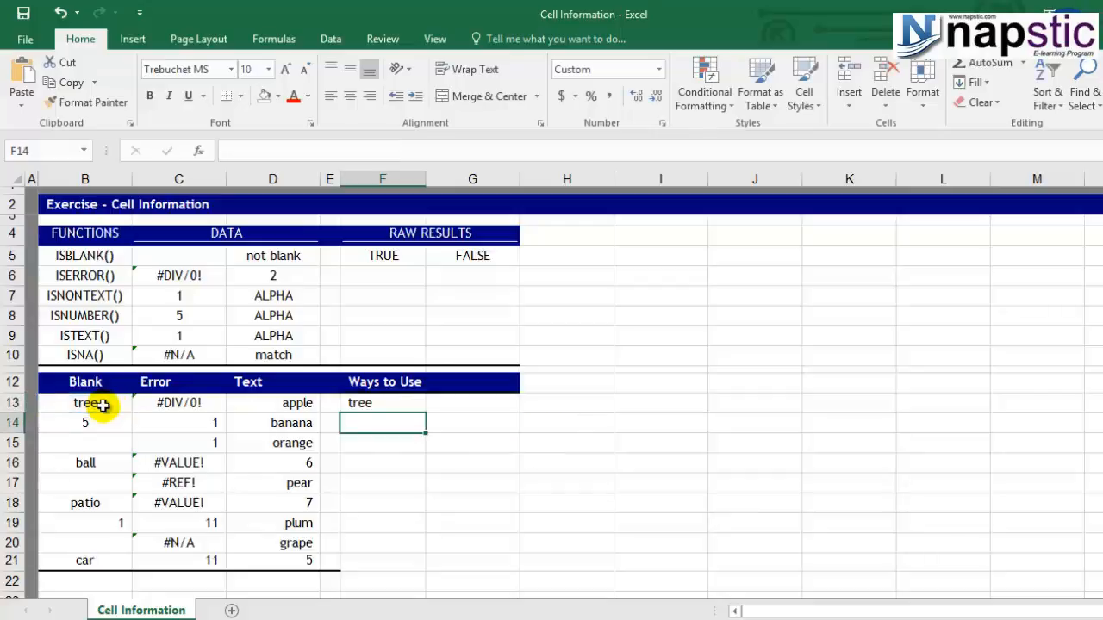
# Copy the IF formula from F13 to cells F14:F21.
pyautogui.click(400, 409)
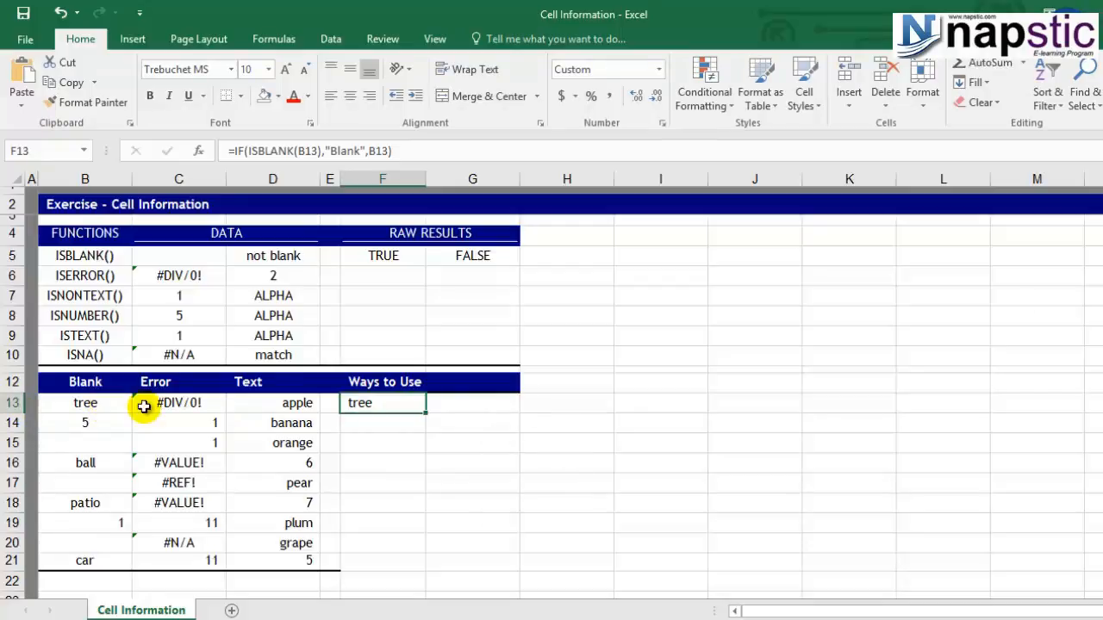
pyautogui.hotkey('ctrl', 'c')
pyautogui.moveTo(402, 423); pyautogui.dragTo(413, 563)
pyautogui.hotkey('ctrl', 'v')
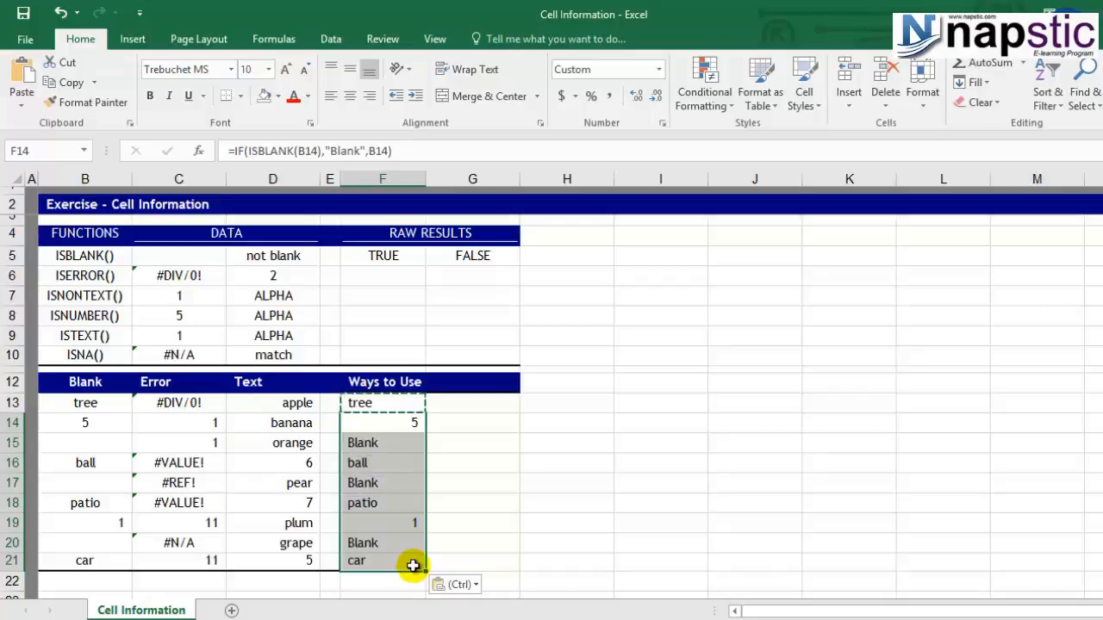
pyautogui.press('Escape')
pyautogui.click(453, 506)
# Highlight the "Blank" result cells F15, F17 and F20 with a yellow fill.
pyautogui.click(346, 423)
pyautogui.click(396, 438)
pyautogui.click(95, 441)
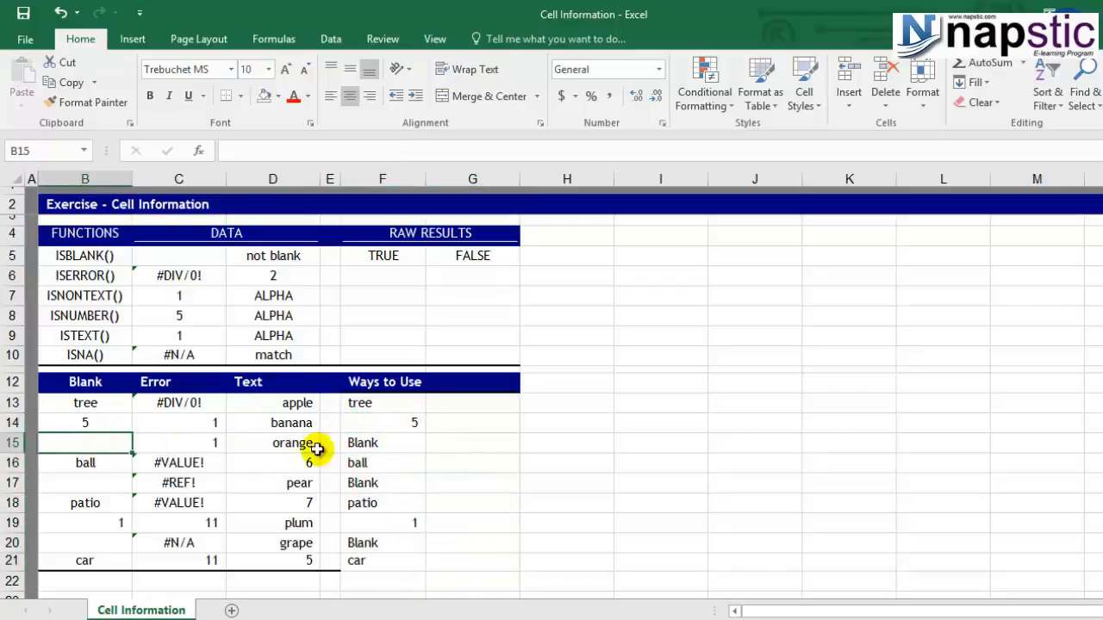
pyautogui.click(392, 448)
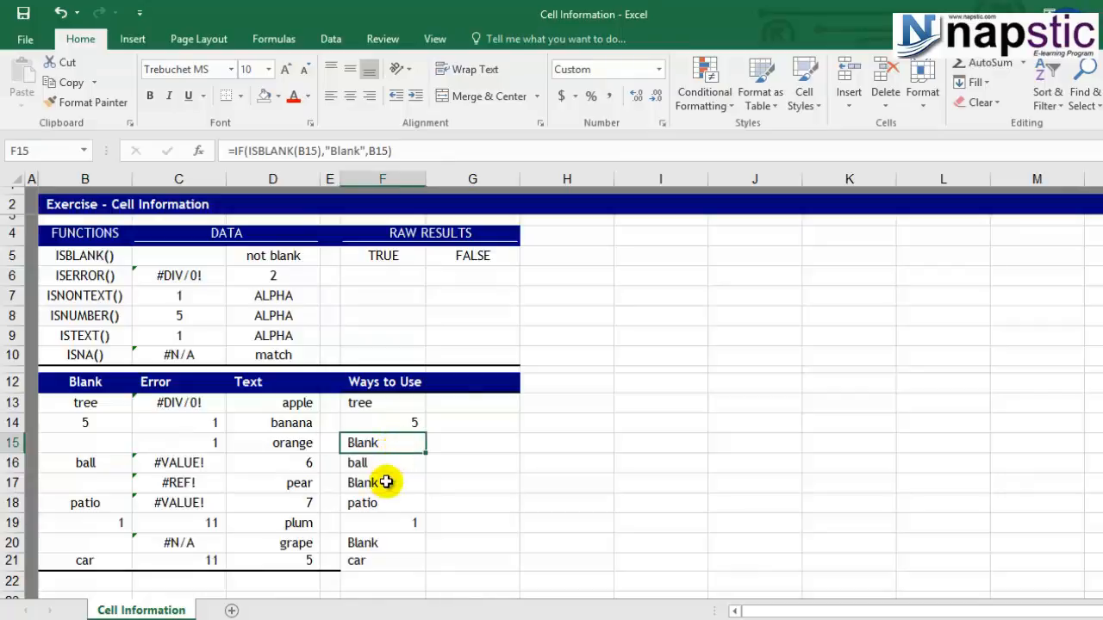
pyautogui.keyDown('ctrl'); pyautogui.click(387, 483); pyautogui.keyUp('ctrl')
pyautogui.keyDown('ctrl'); pyautogui.click(382, 542); pyautogui.keyUp('ctrl')
pyautogui.click(275, 96)
pyautogui.click(308, 229)
# Apply the same yellow fill to the empty cells B15, B17 and B20 in the Blank column.
pyautogui.click(84, 443)
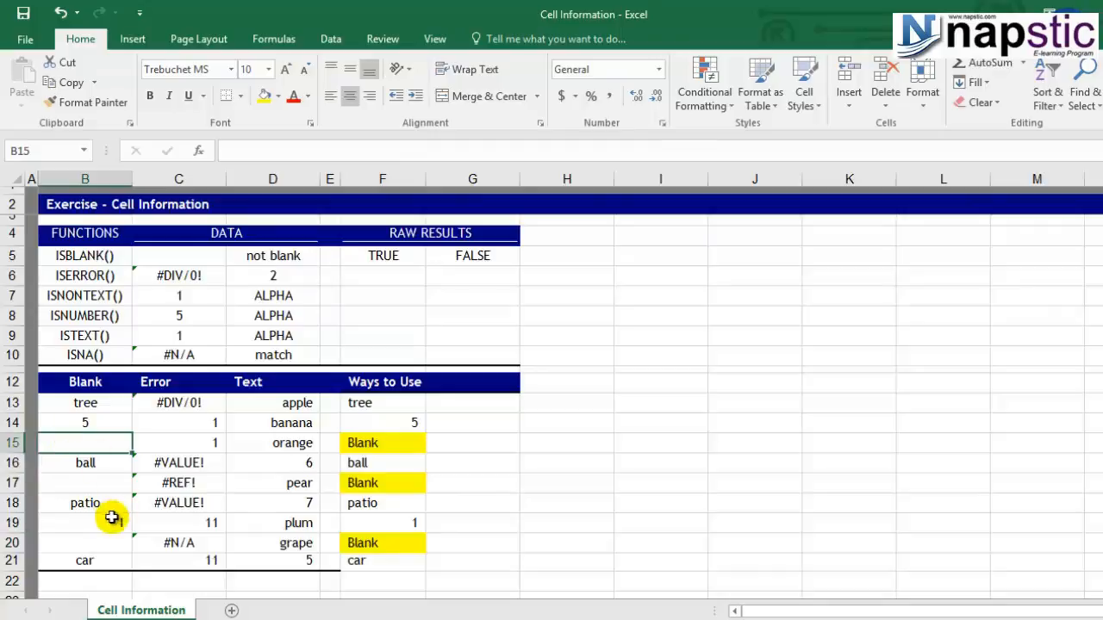
pyautogui.keyDown('ctrl'); pyautogui.click(91, 483); pyautogui.keyUp('ctrl')
pyautogui.keyDown('ctrl'); pyautogui.click(91, 542); pyautogui.keyUp('ctrl')
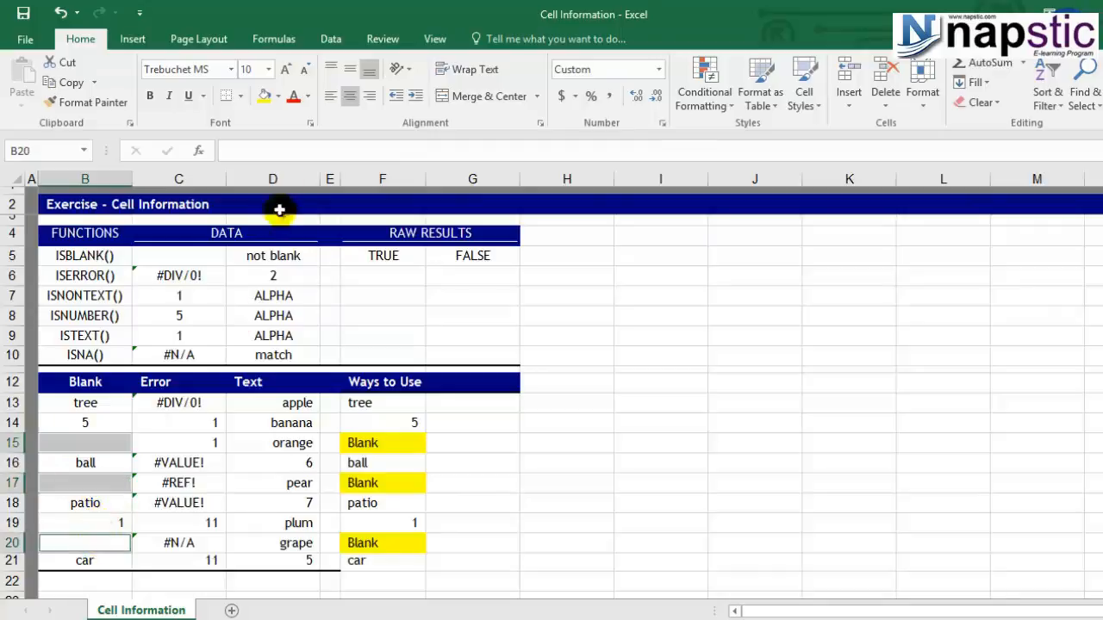
pyautogui.click(264, 96)
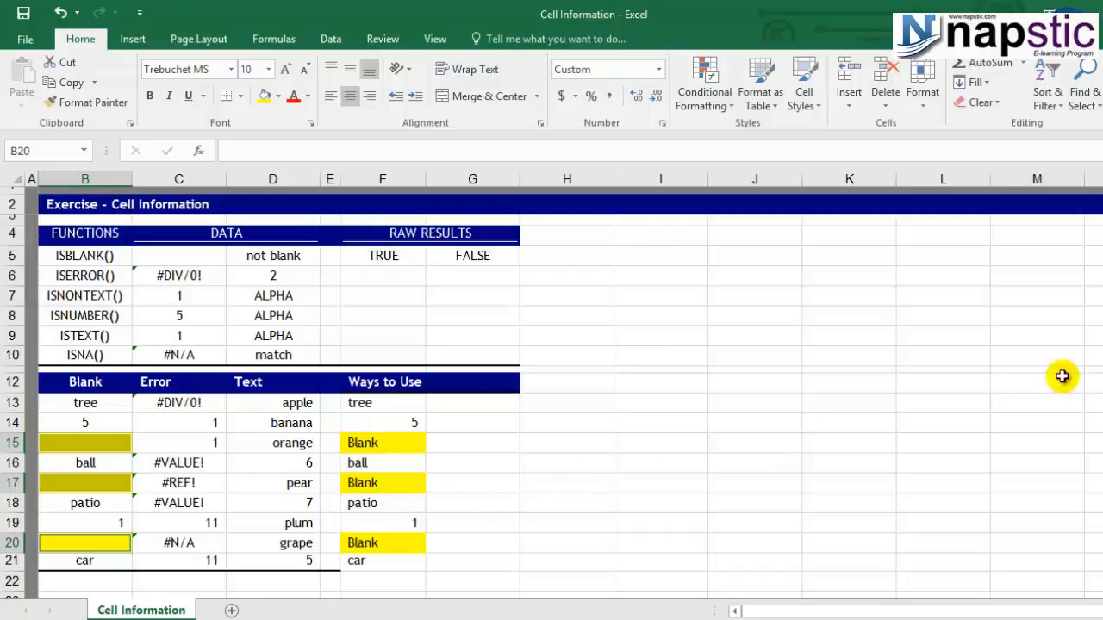
# Enter an ISERR formula in F6 that tests whether C6 contains an error.
pyautogui.click(103, 276)
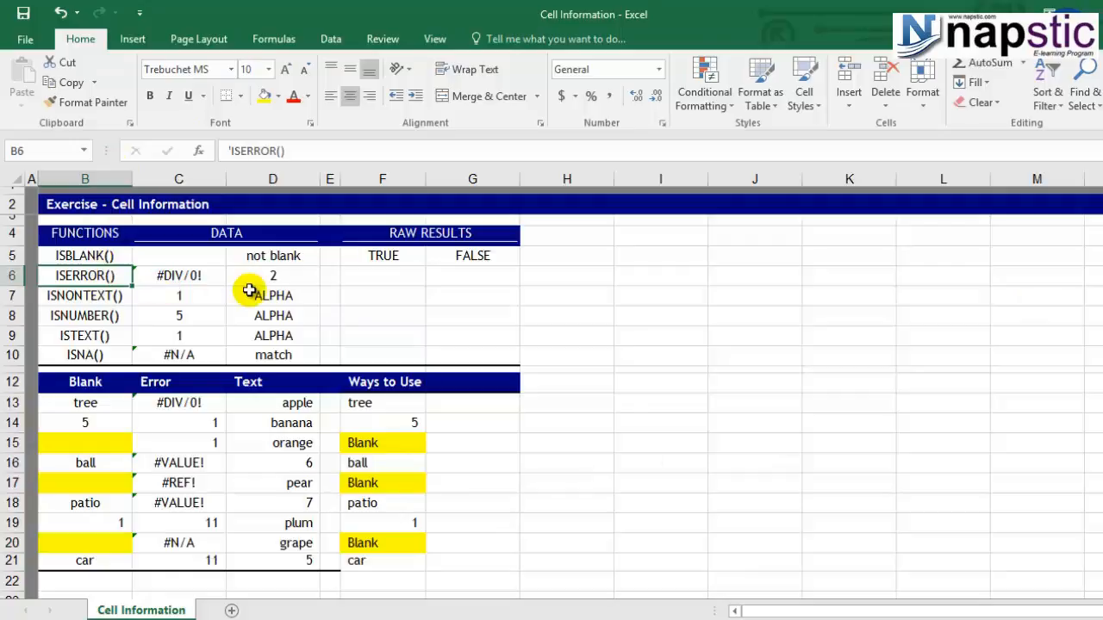
pyautogui.click(192, 274)
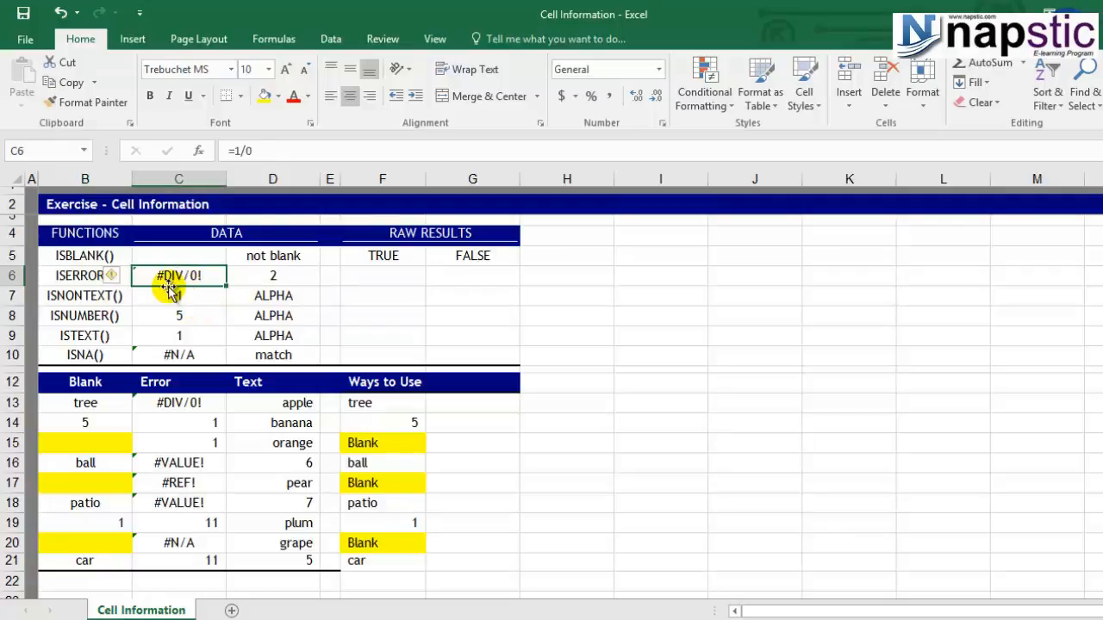
pyautogui.click(378, 277)
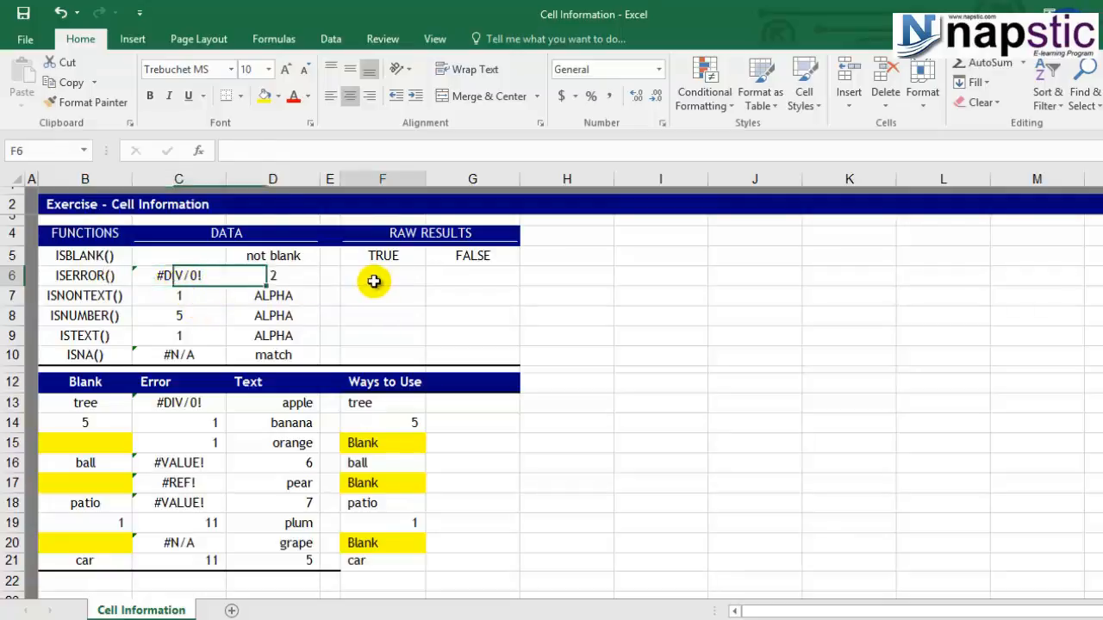
pyautogui.click(469, 278)
pyautogui.click(370, 275)
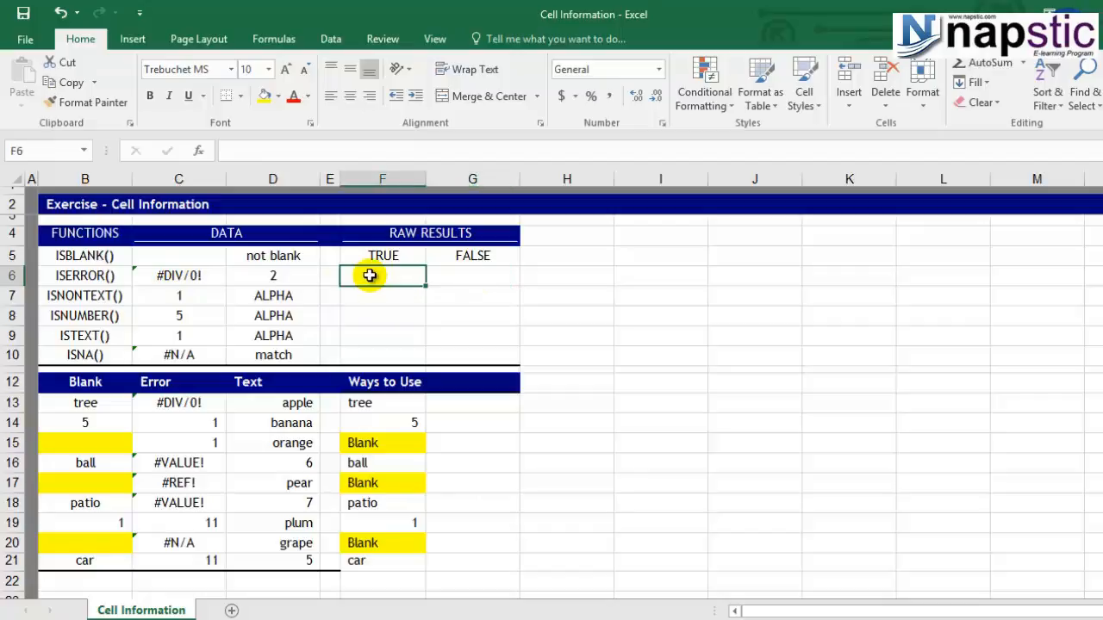
pyautogui.write('=i')
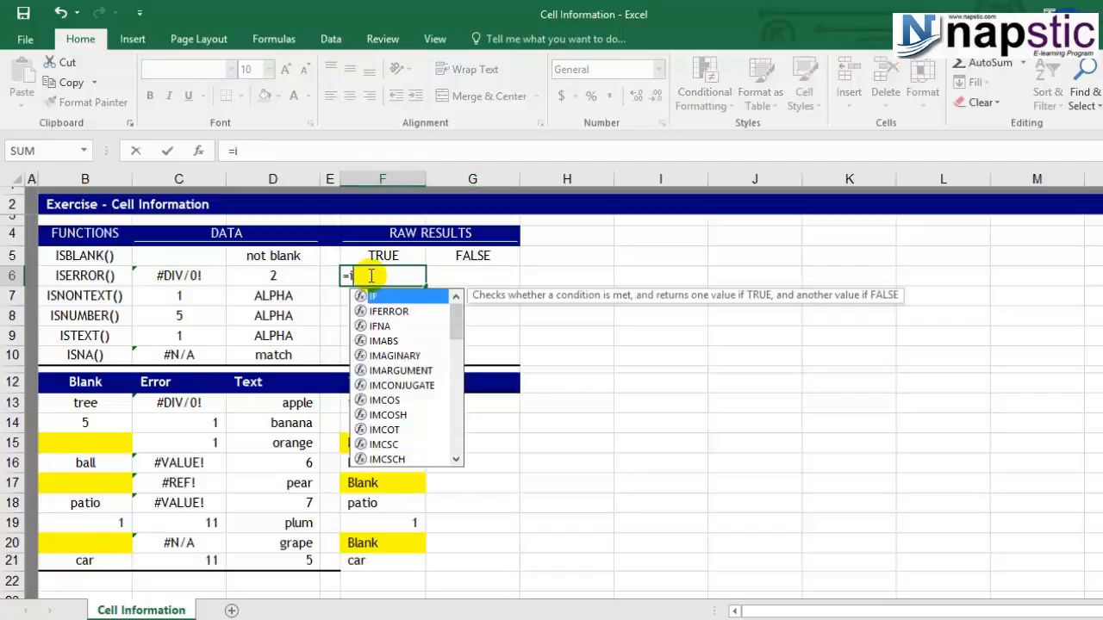
pyautogui.write('se')
pyautogui.press('Tab')
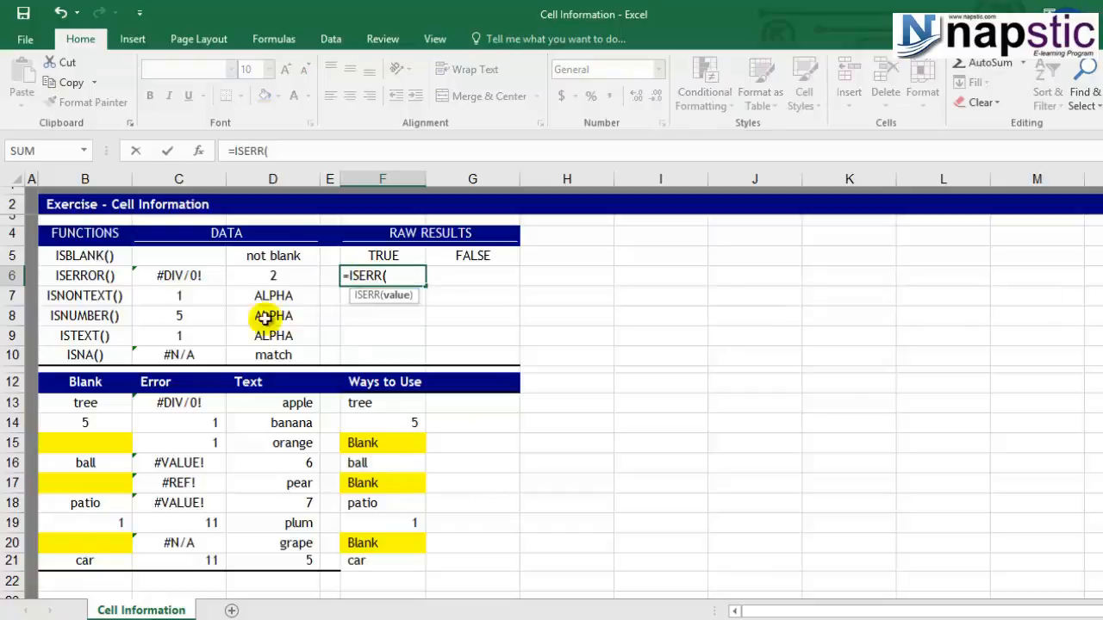
pyautogui.click(195, 275)
pyautogui.write(')')
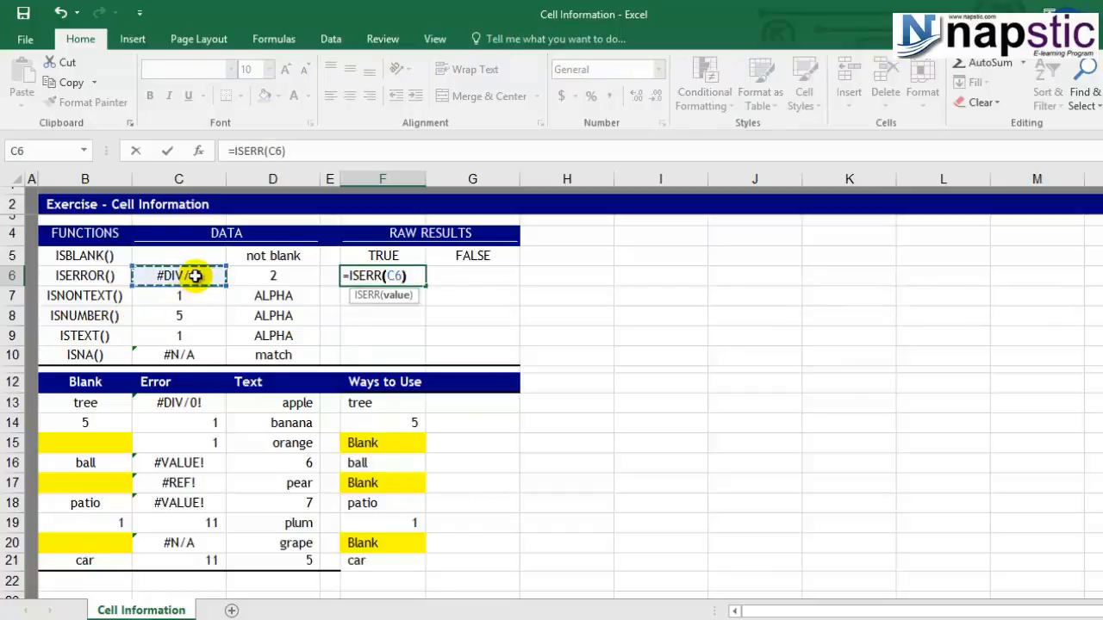
pyautogui.press('Return')
# Copy the ISERR formula from F6 to G6 and check that it refers to D6.
pyautogui.click(401, 275)
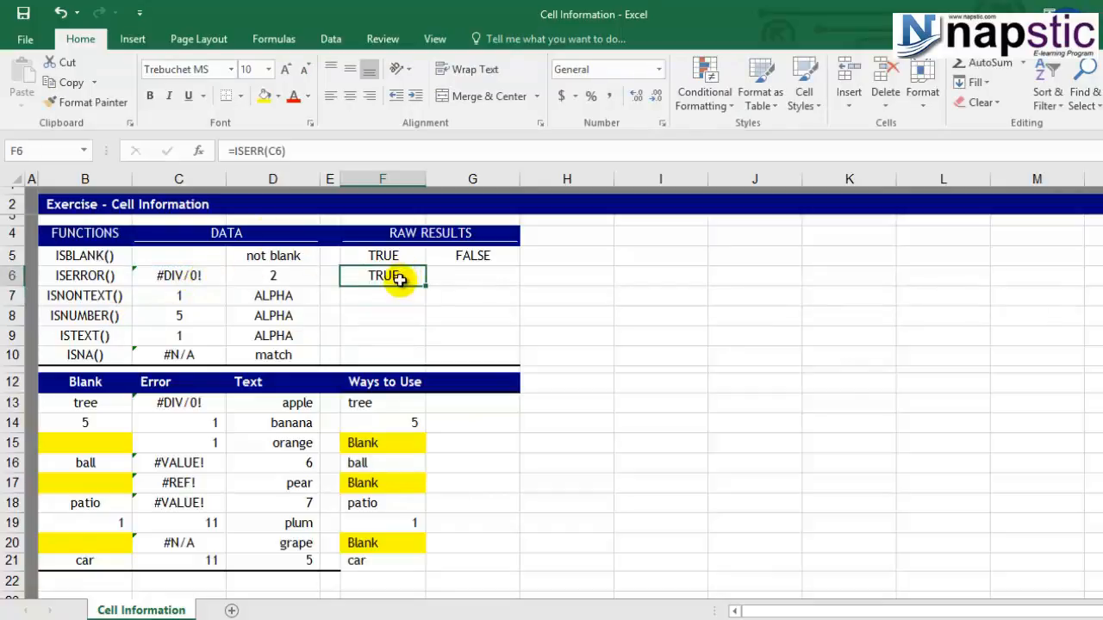
pyautogui.hotkey('ctrl', 'c')
pyautogui.click(481, 273)
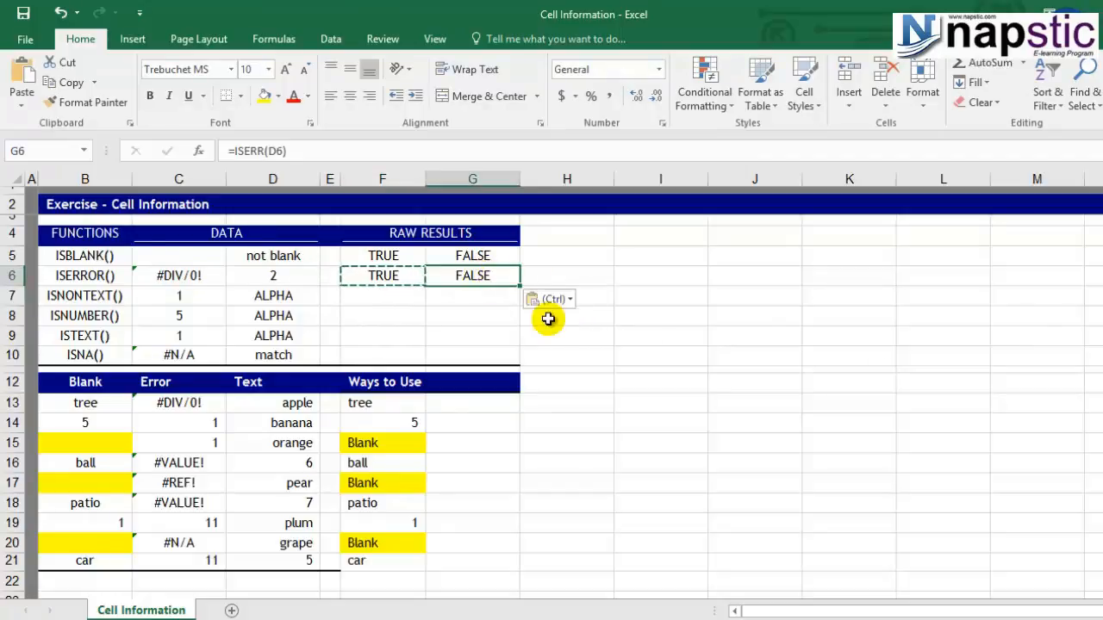
pyautogui.press('Escape')
pyautogui.press('F2')
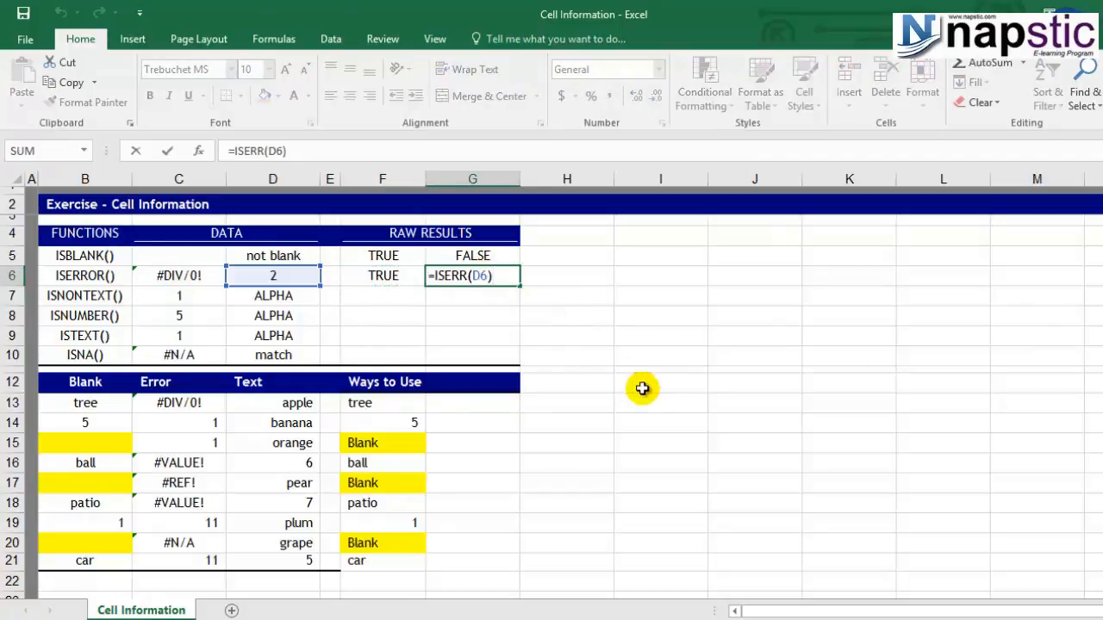
pyautogui.press('Escape')
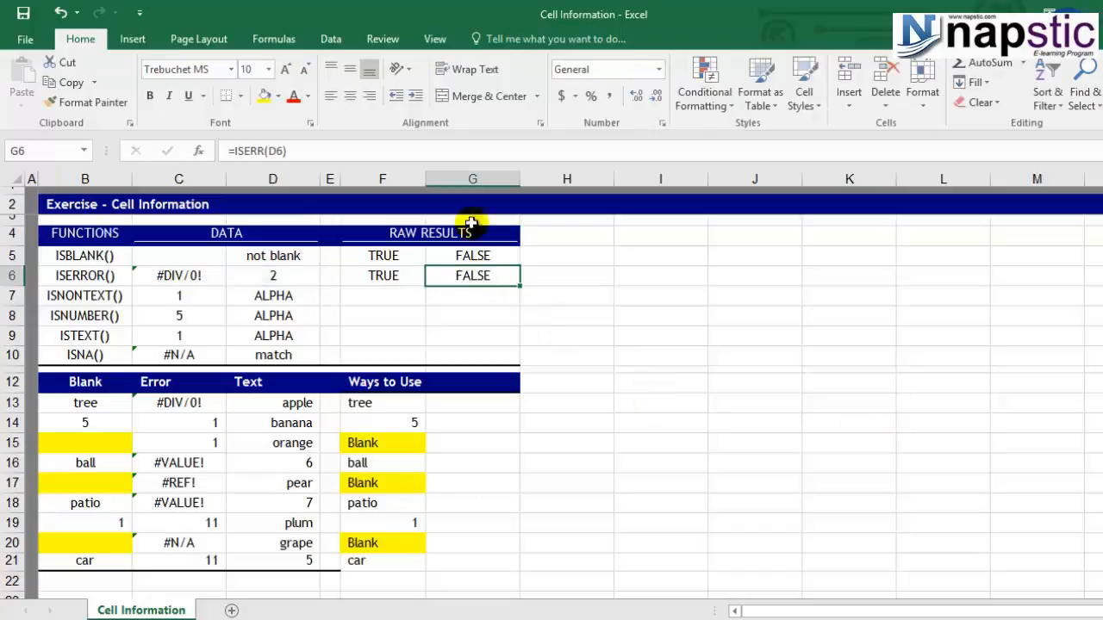
pyautogui.click(293, 276)
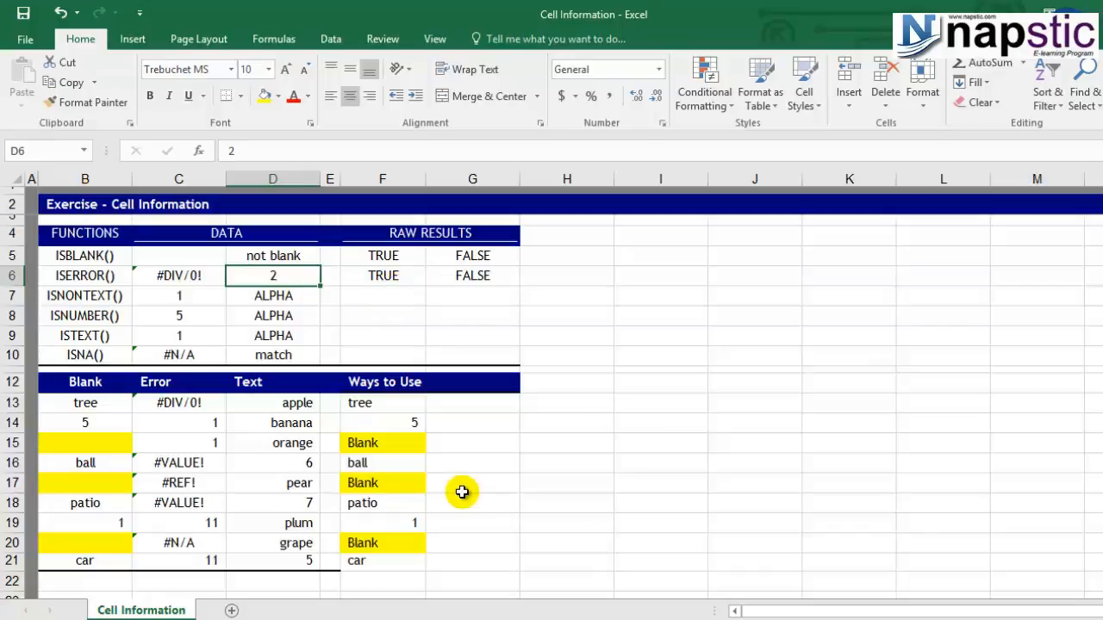
# Start an IF formula in G13 with ISERROR on cell C13 as its logical test.
pyautogui.click(460, 403)
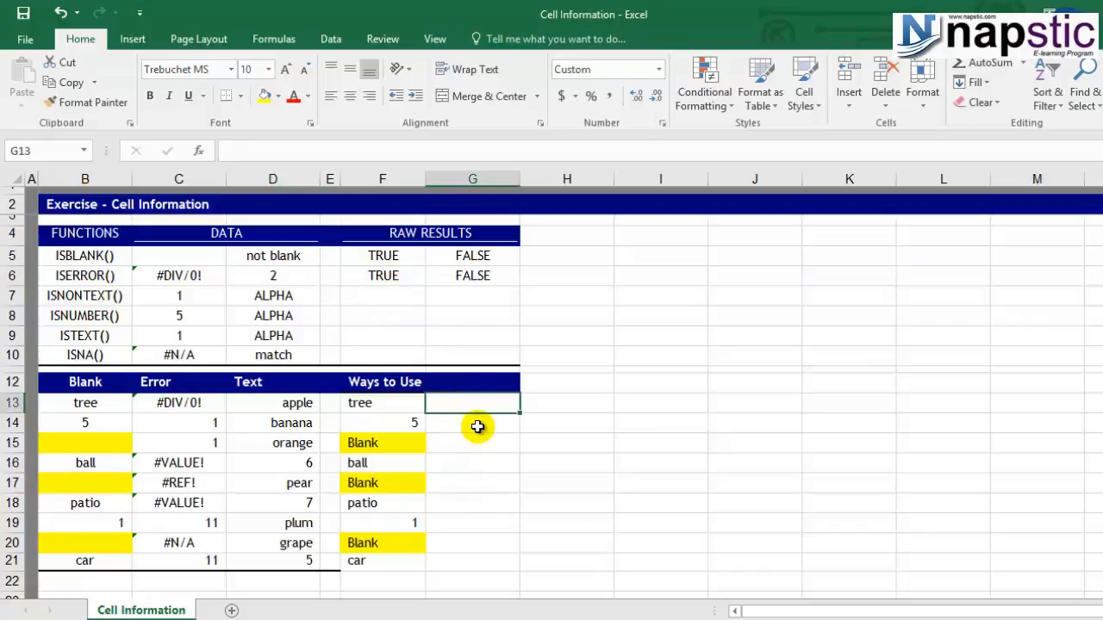
pyautogui.write('=if')
pyautogui.press('Tab')
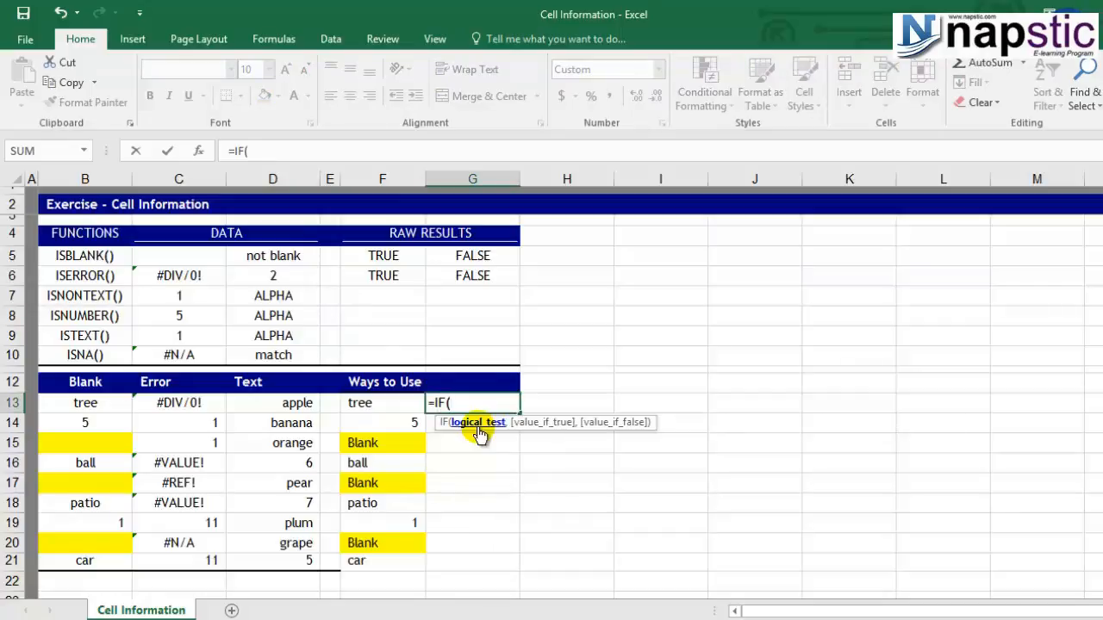
pyautogui.write('ise')
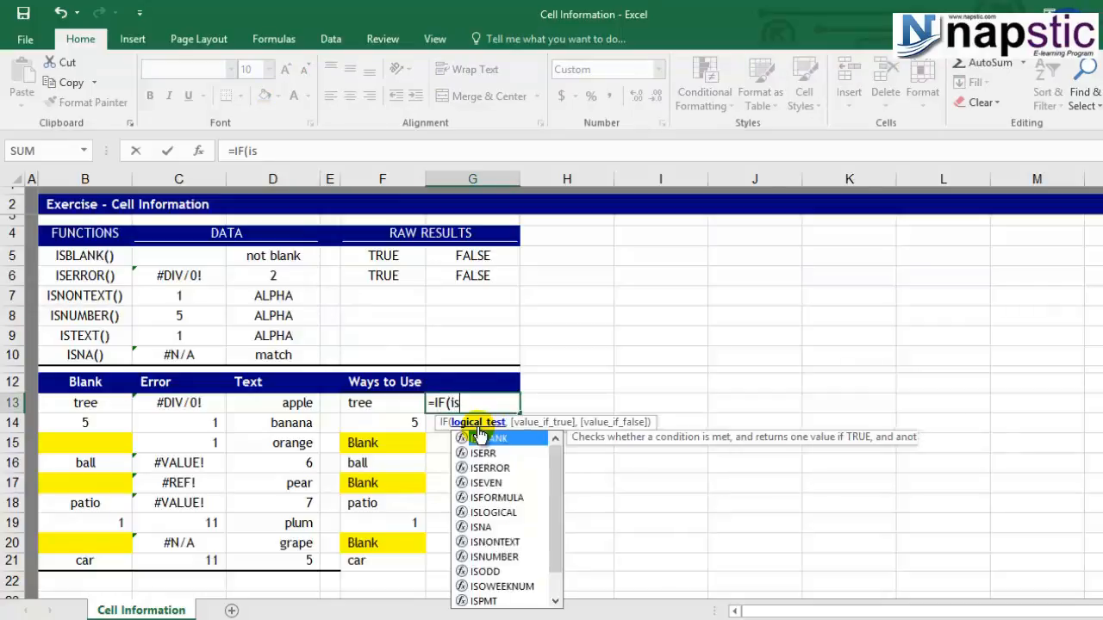
pyautogui.doubleClick(488, 453)
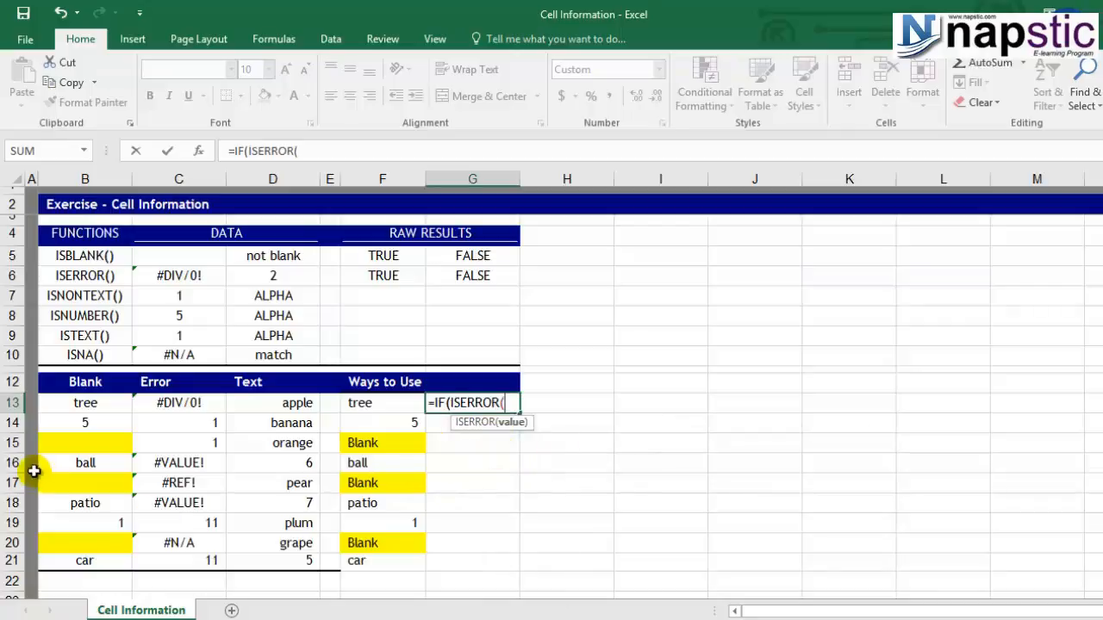
pyautogui.click(97, 406)
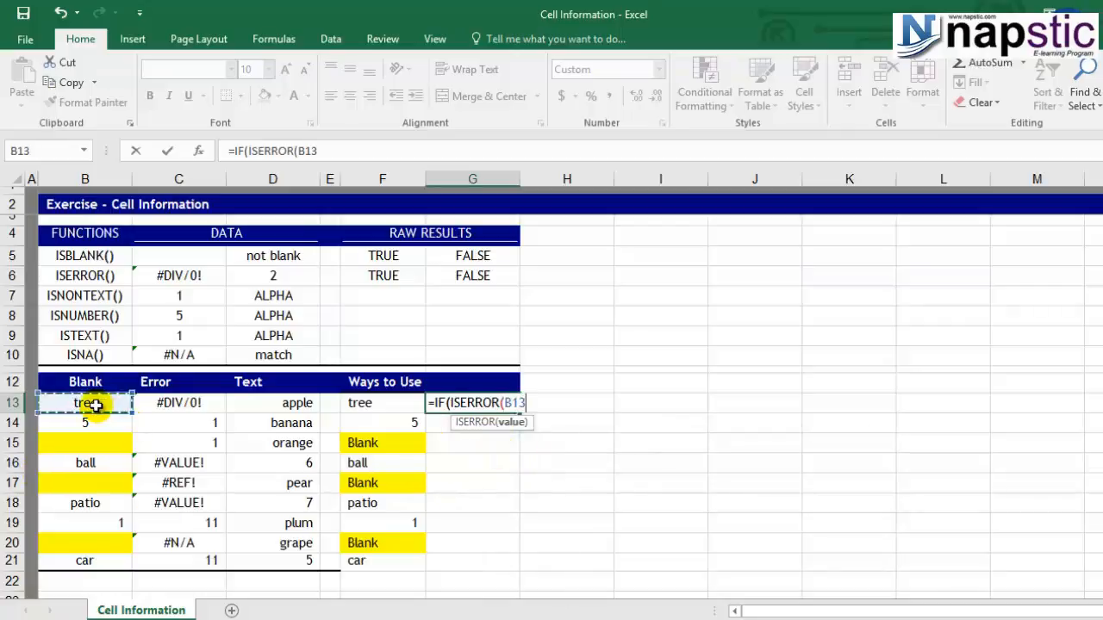
pyautogui.click(101, 422)
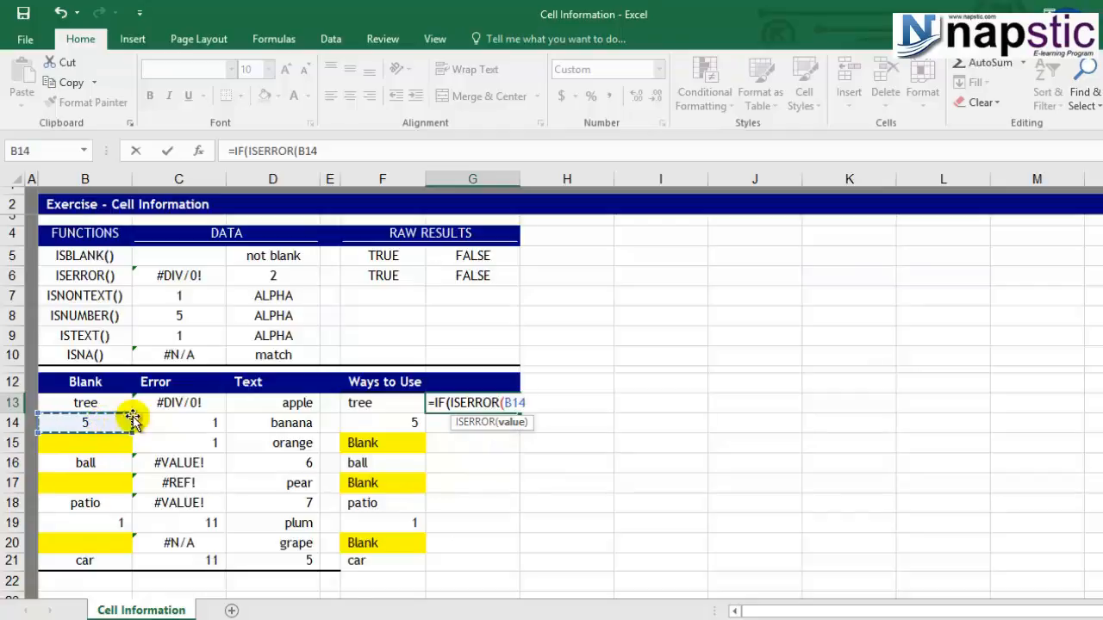
pyautogui.click(169, 398)
pyautogui.write(',"')
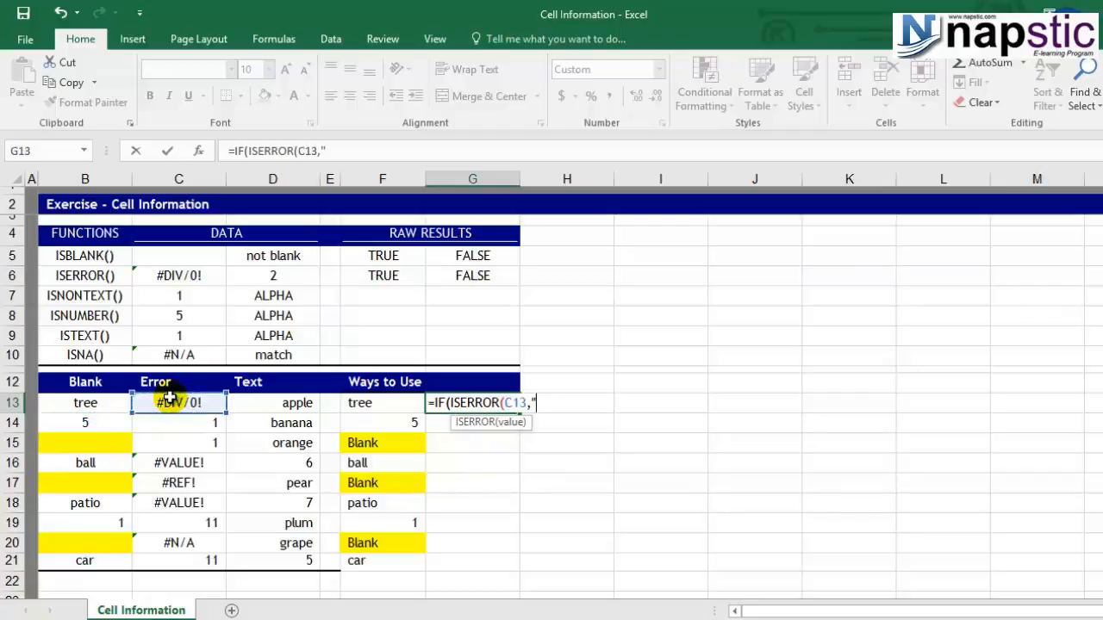
pyautogui.write('error",')
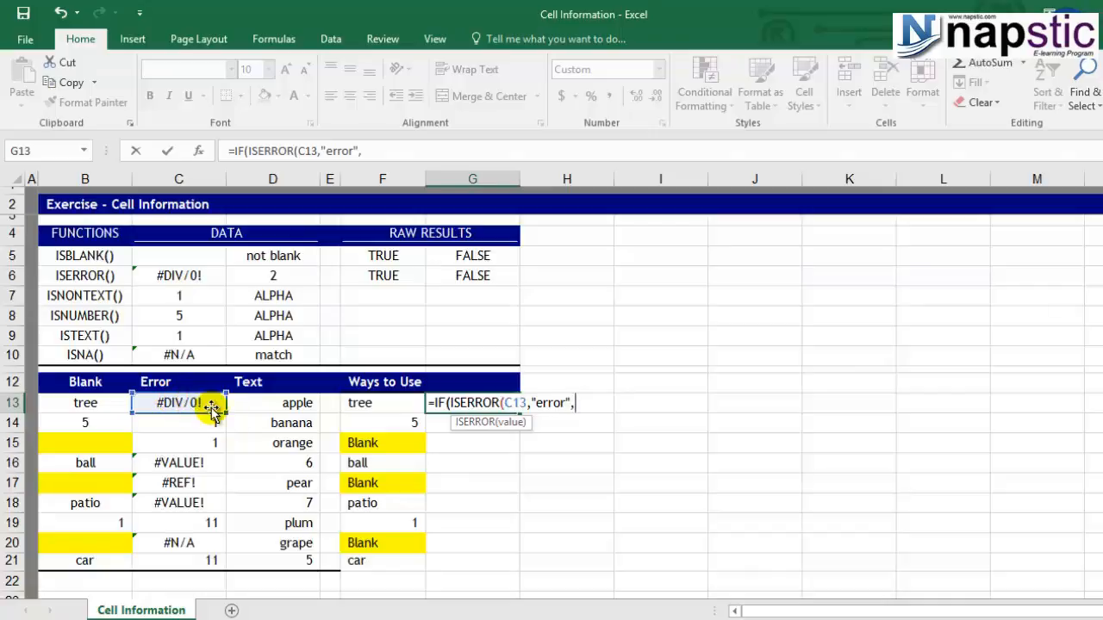
pyautogui.click(197, 402)
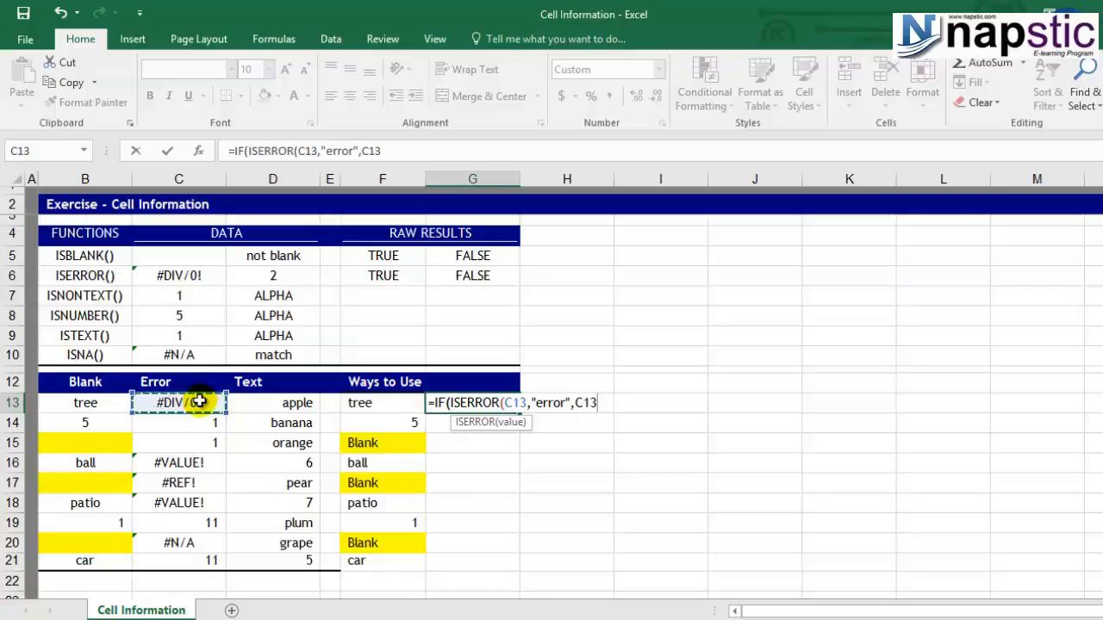
pyautogui.write('))')
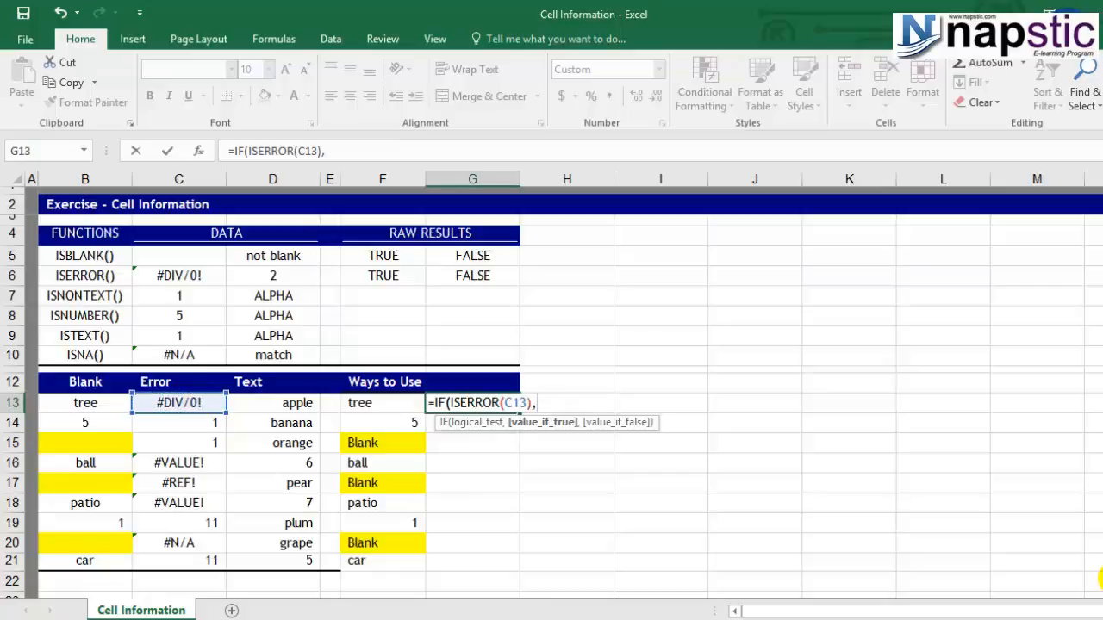
# Close the ISERROR test after C13 and complete the G13 formula to return "error" when true and C13 otherwise.
pyautogui.write('"error",')
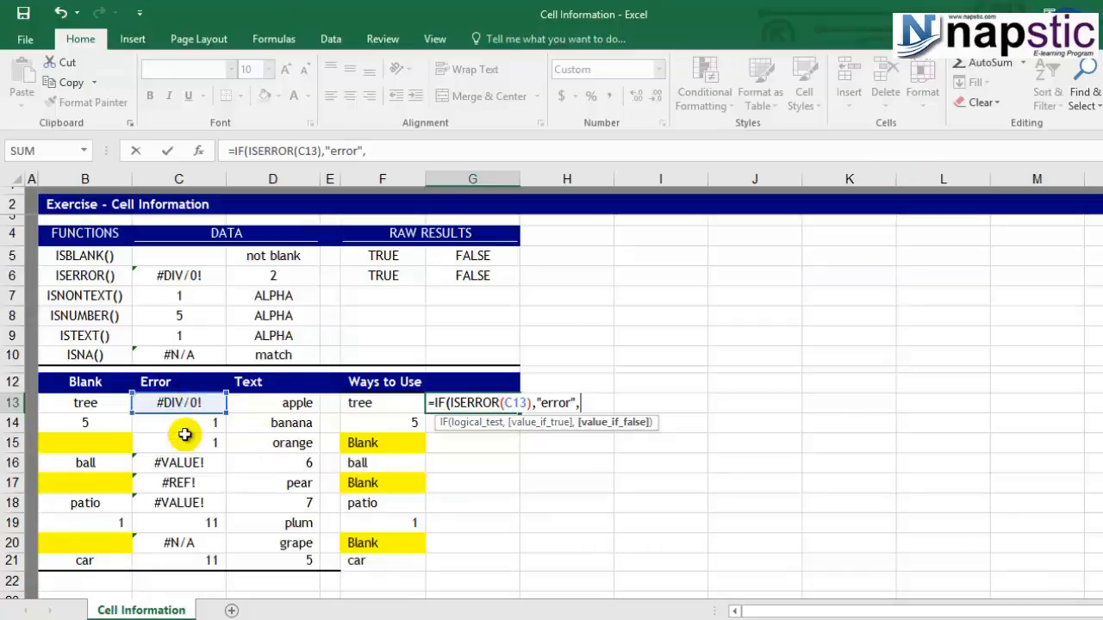
pyautogui.click(193, 405)
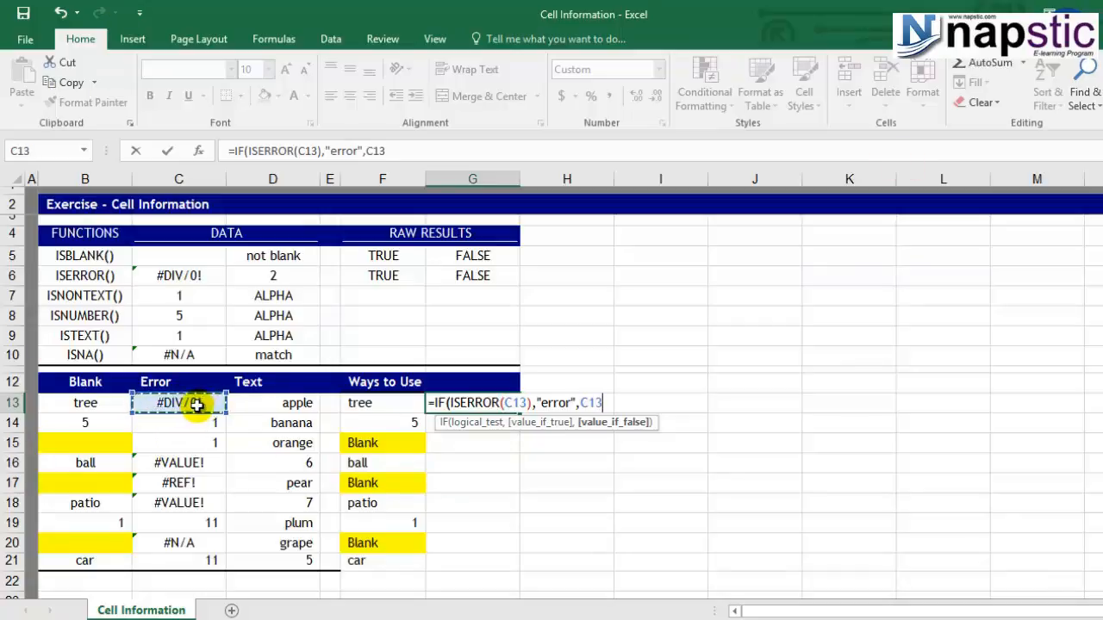
pyautogui.write(')')
pyautogui.press('Return')
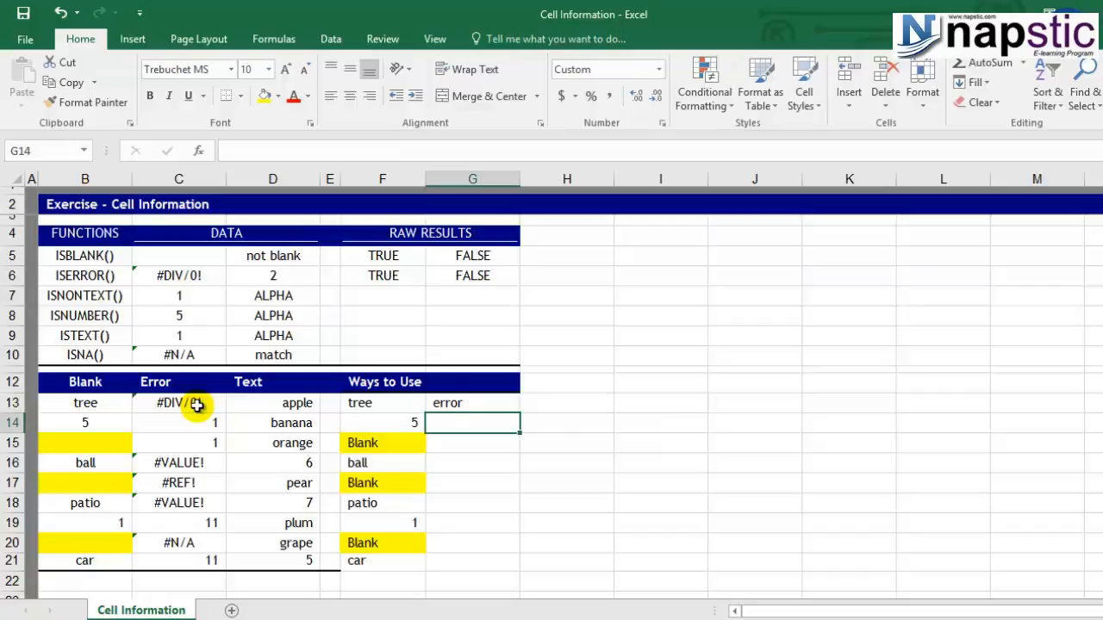
# Copy the IF formula from G13 to cells G14:G21.
pyautogui.click(176, 403)
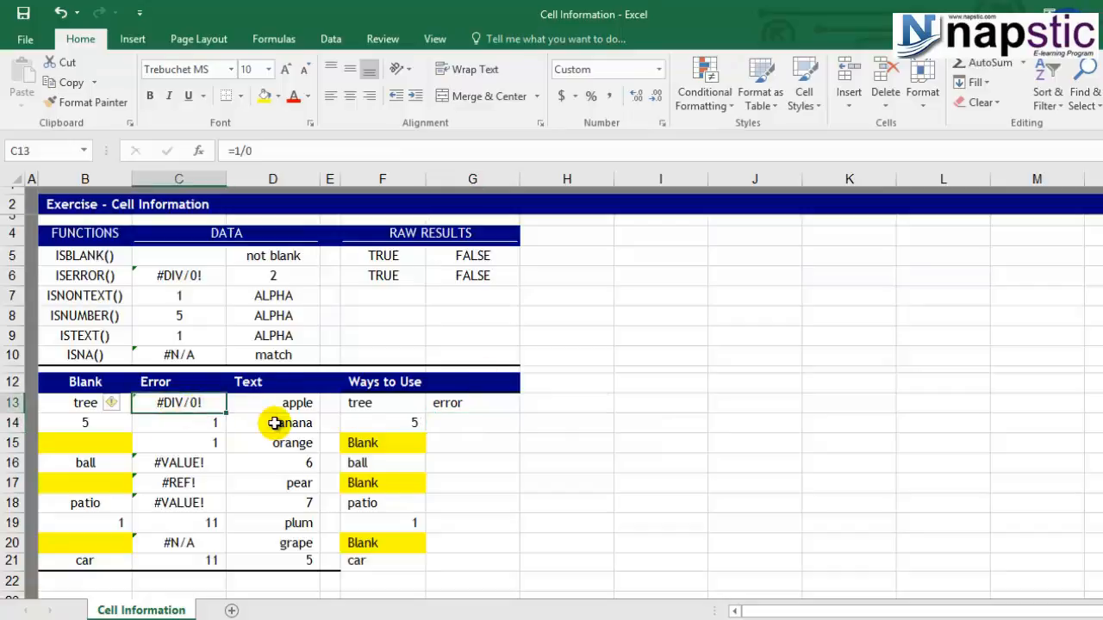
pyautogui.click(483, 410)
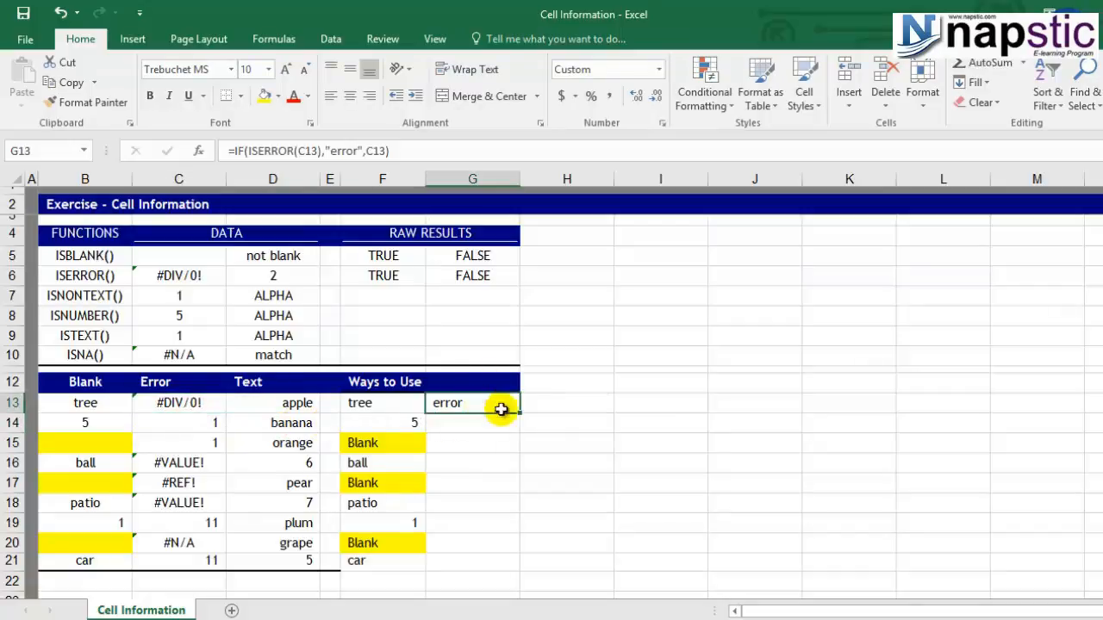
pyautogui.moveTo(519, 411); pyautogui.dragTo(505, 577)
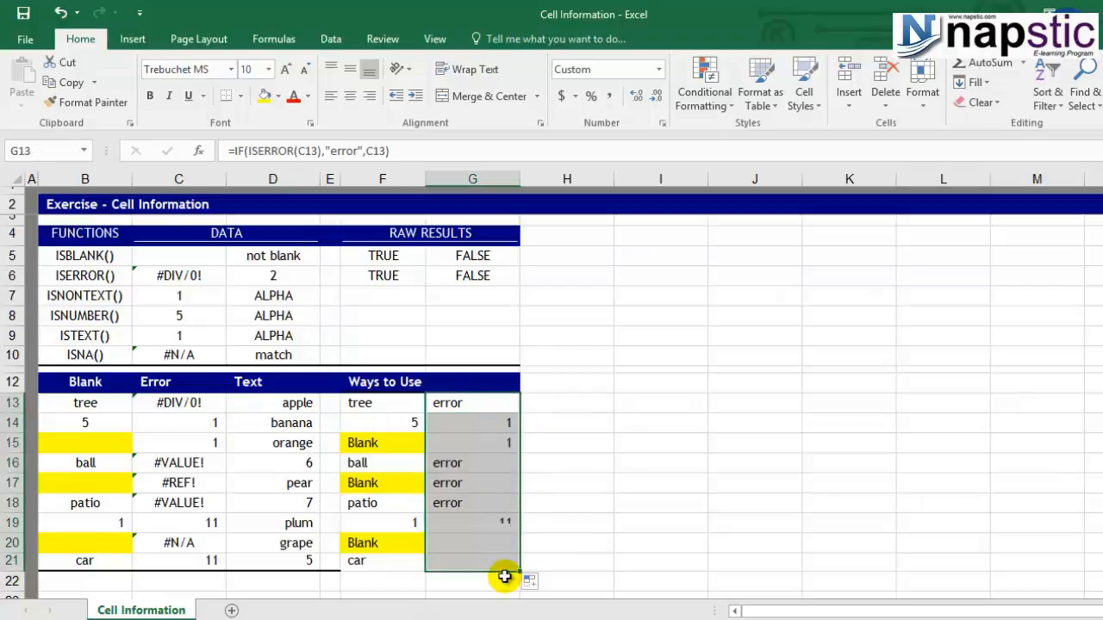
# Examine the copied formula results in G16, G17, G18 and G20, and compare G14 with its source cell C14.
pyautogui.click(473, 464)
pyautogui.click(473, 481)
pyautogui.click(473, 503)
pyautogui.click(475, 543)
pyautogui.click(466, 421)
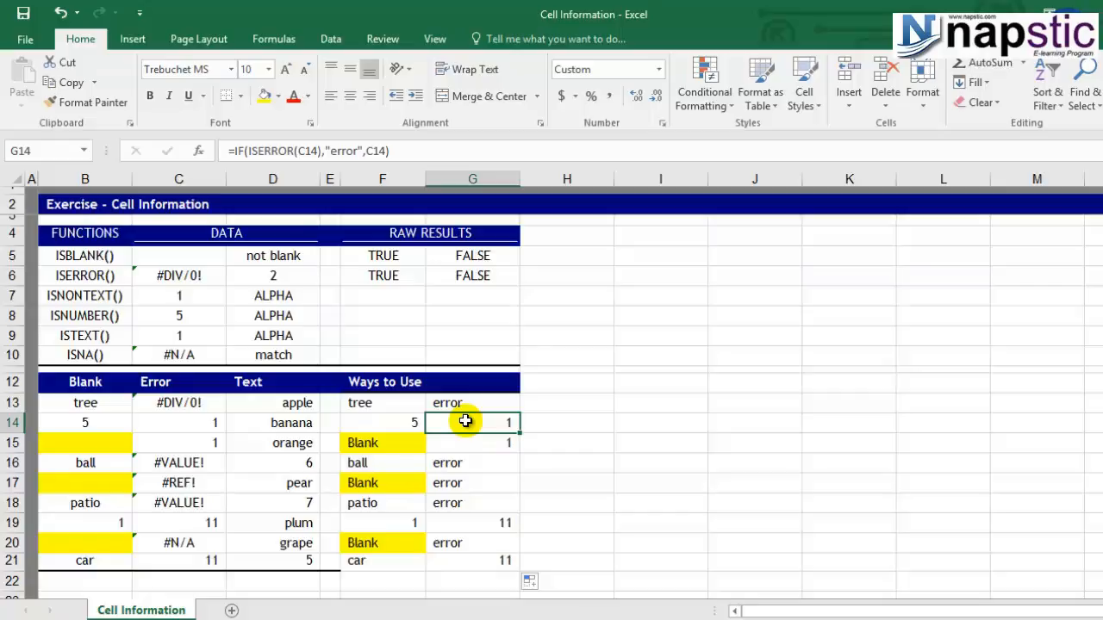
pyautogui.click(187, 424)
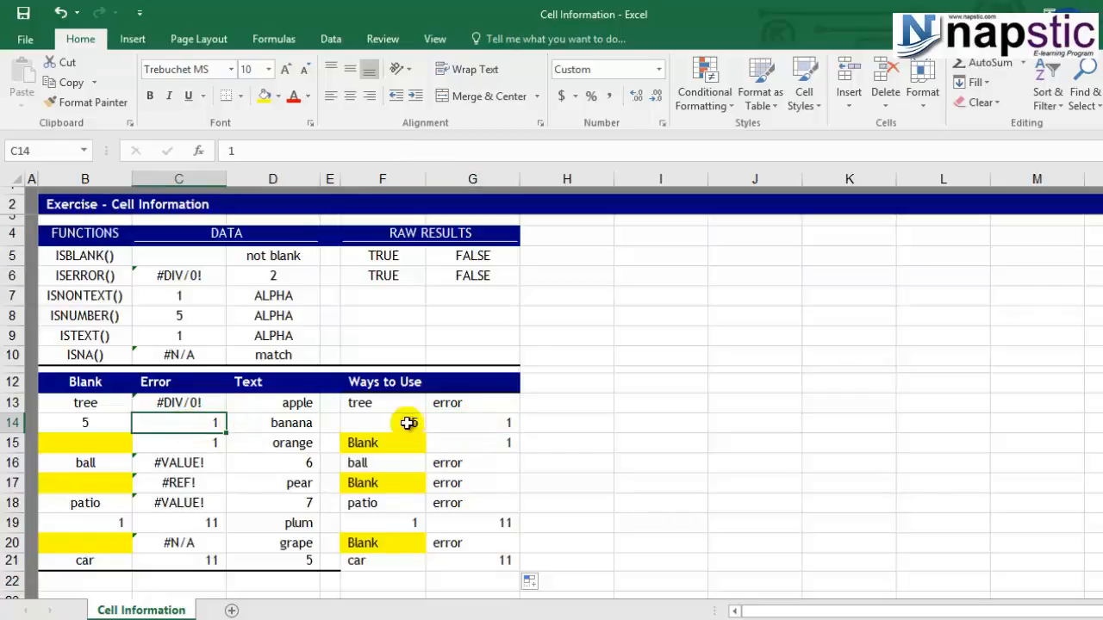
pyautogui.click(481, 422)
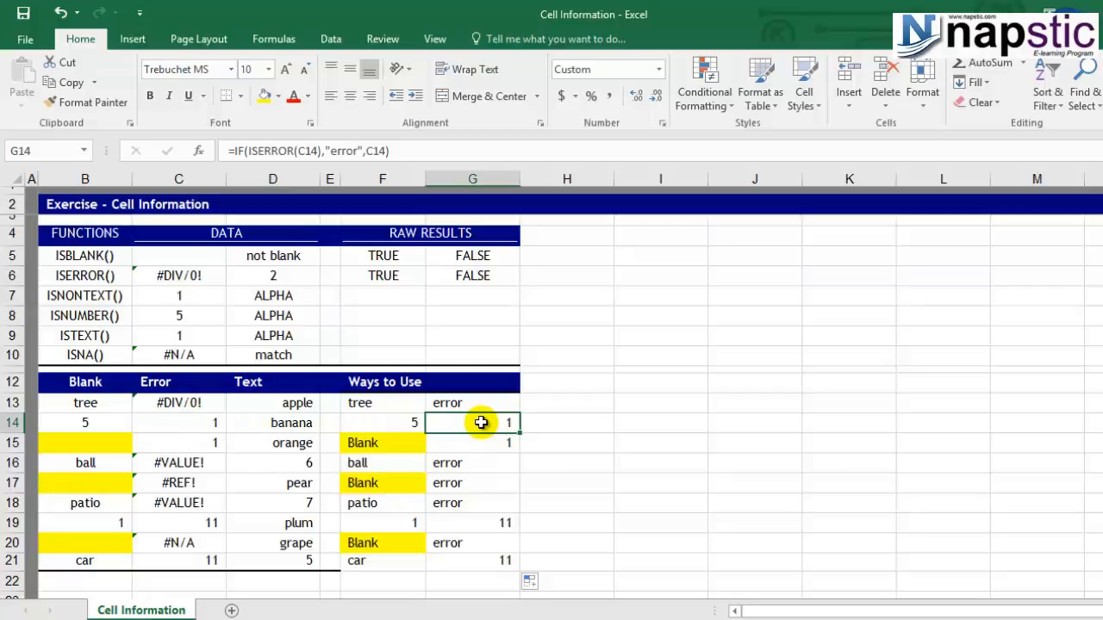
# Enter an ISNONTEXT formula in F7 that tests cell C7.
pyautogui.click(369, 299)
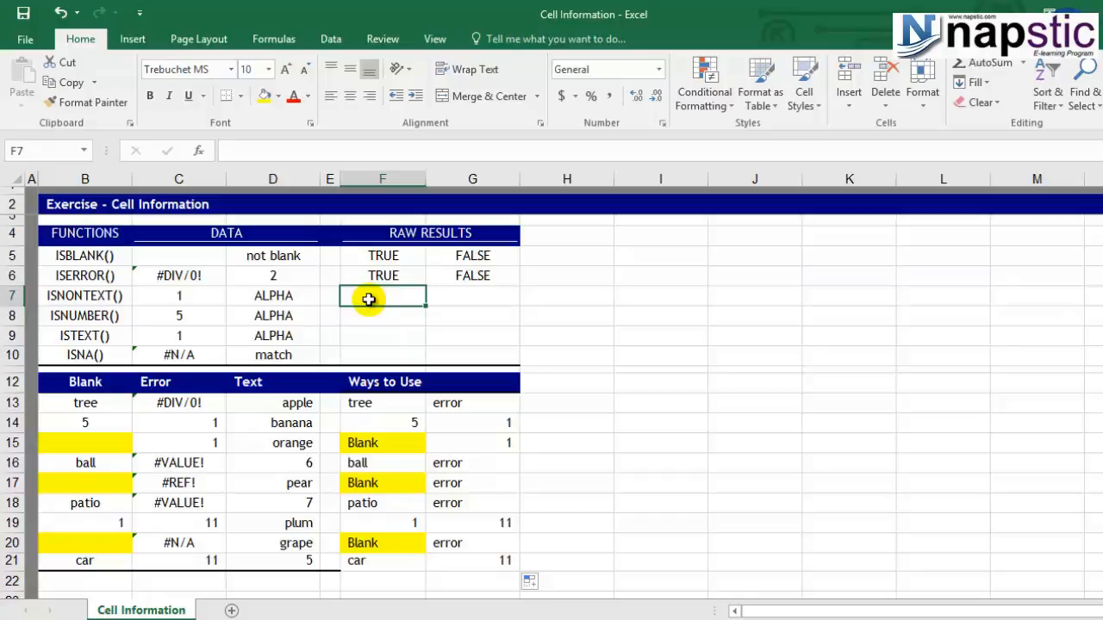
pyautogui.write('=isnon')
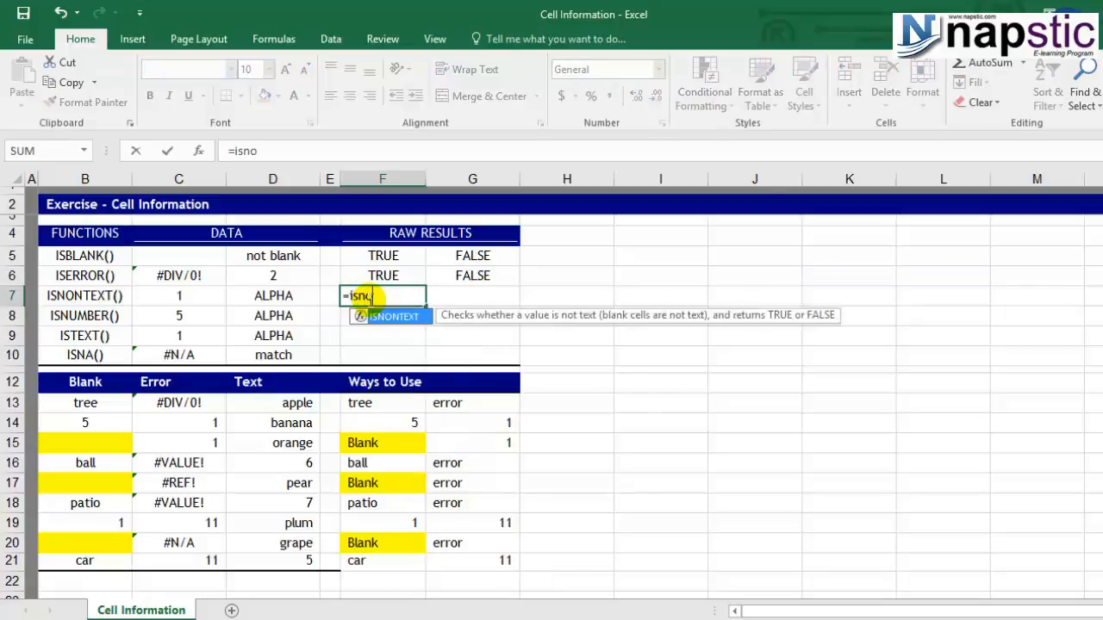
pyautogui.press('Tab')
pyautogui.click(203, 296)
pyautogui.write(')')
pyautogui.press('Return')
pyautogui.click(379, 296)
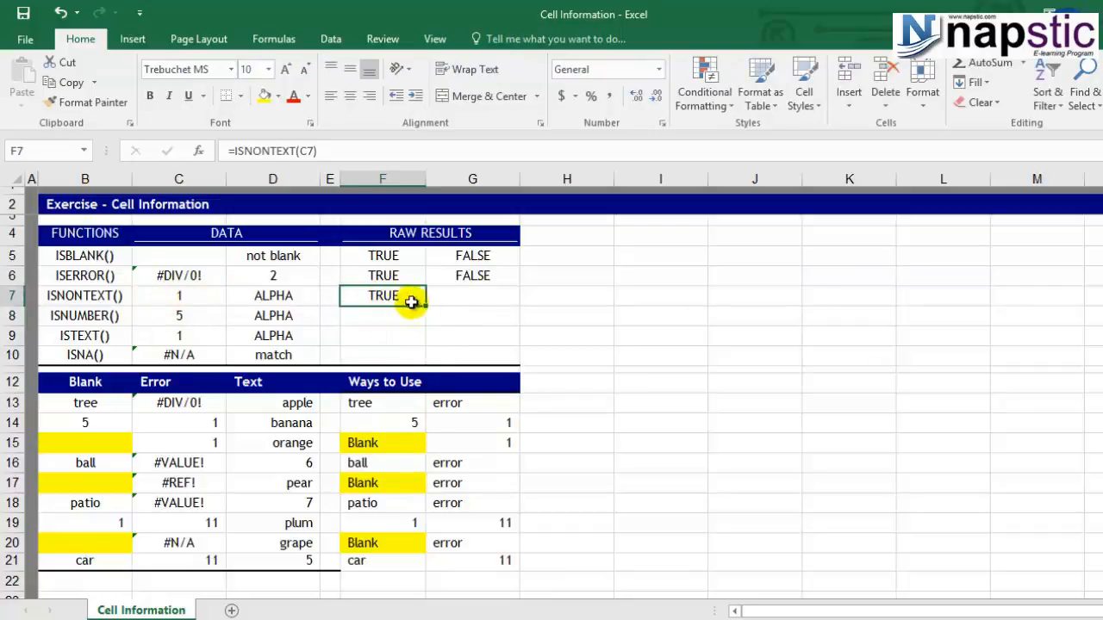
# Copy the ISNONTEXT formula from F7 to G7 and check its reference to D7.
pyautogui.moveTo(427, 304); pyautogui.dragTo(480, 302)
pyautogui.doubleClick(481, 302)
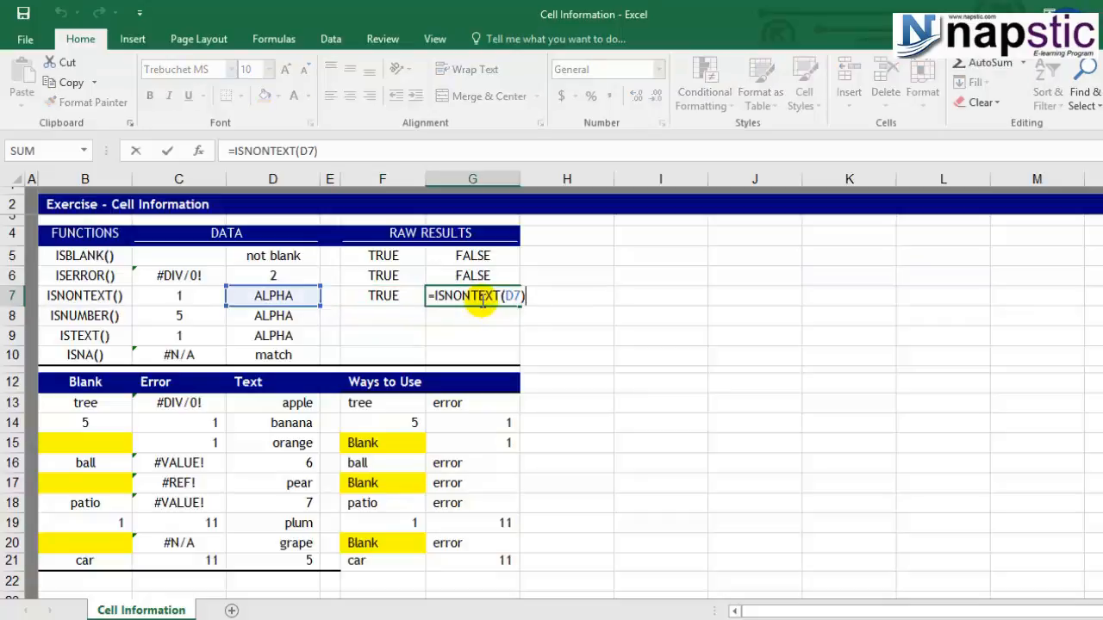
pyautogui.press('Escape')
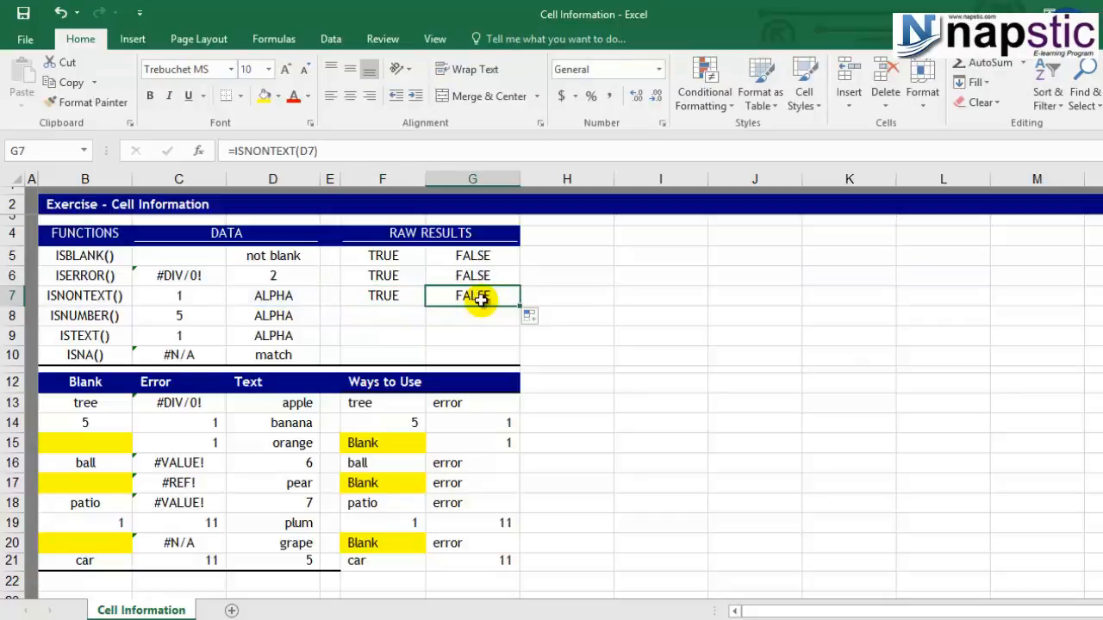
pyautogui.click(258, 293)
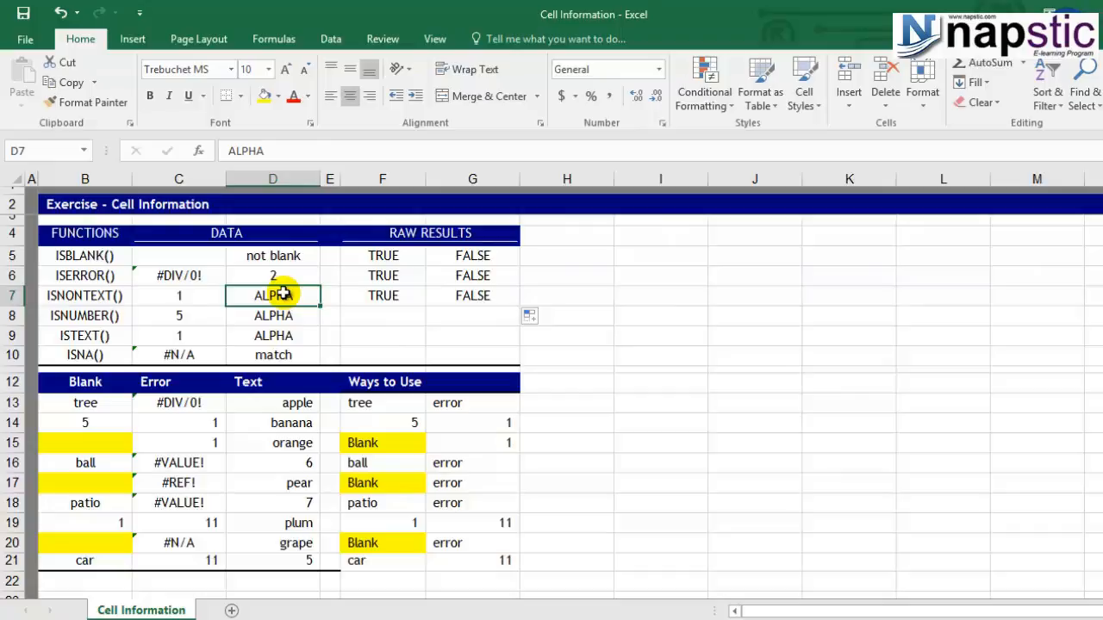
pyautogui.click(492, 294)
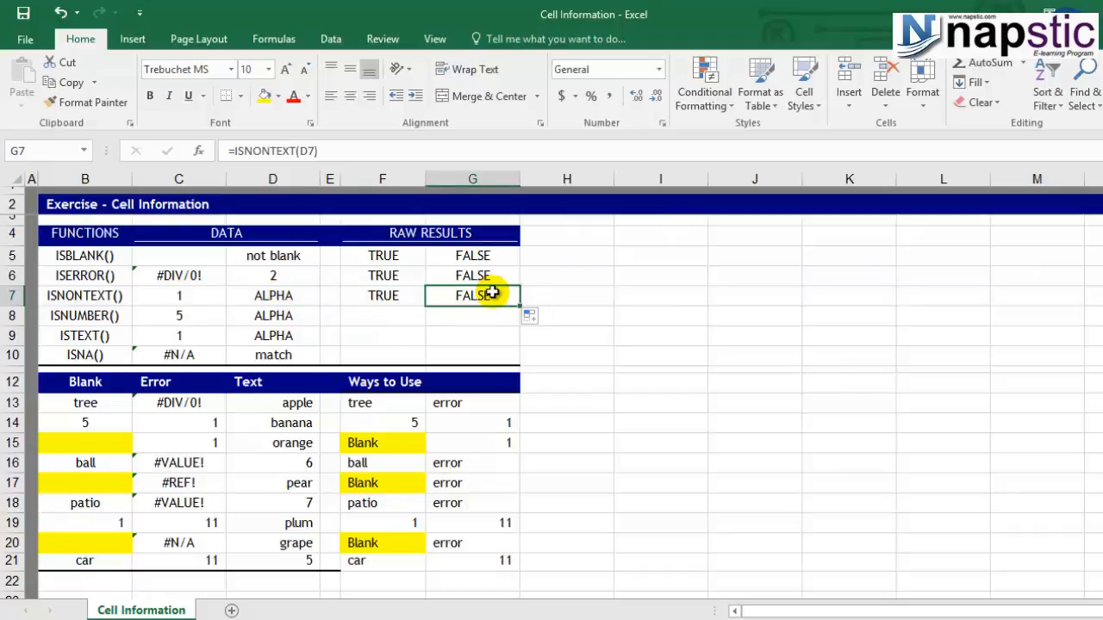
# Start an IF formula in H13 with an ISNONTEXT test of cell D13 as its logical test.
pyautogui.click(563, 401)
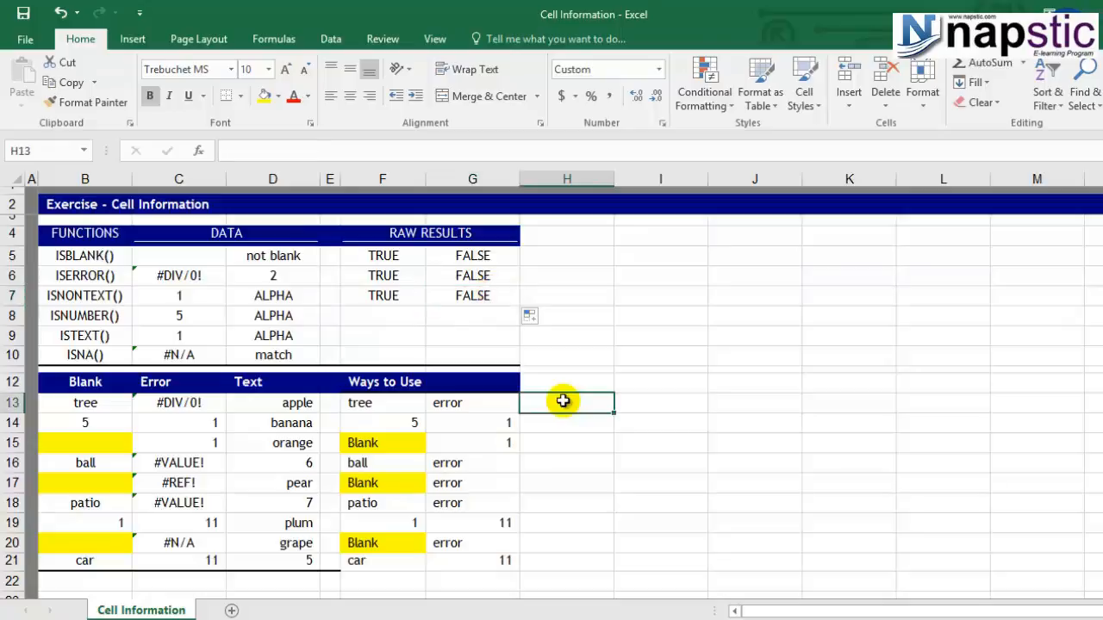
pyautogui.write('=if')
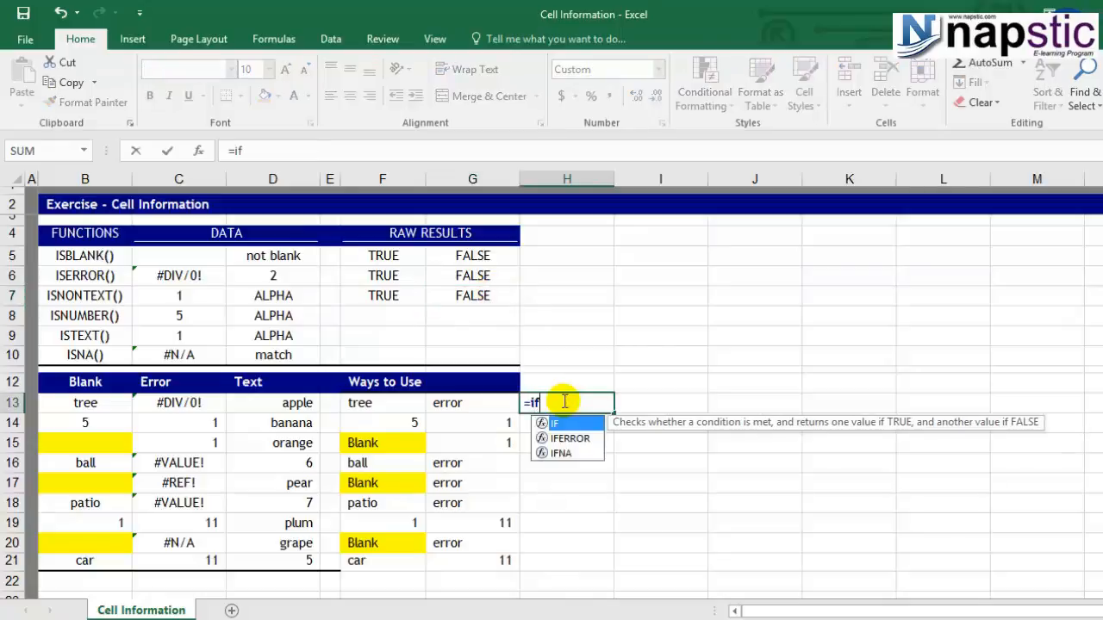
pyautogui.doubleClick(571, 424)
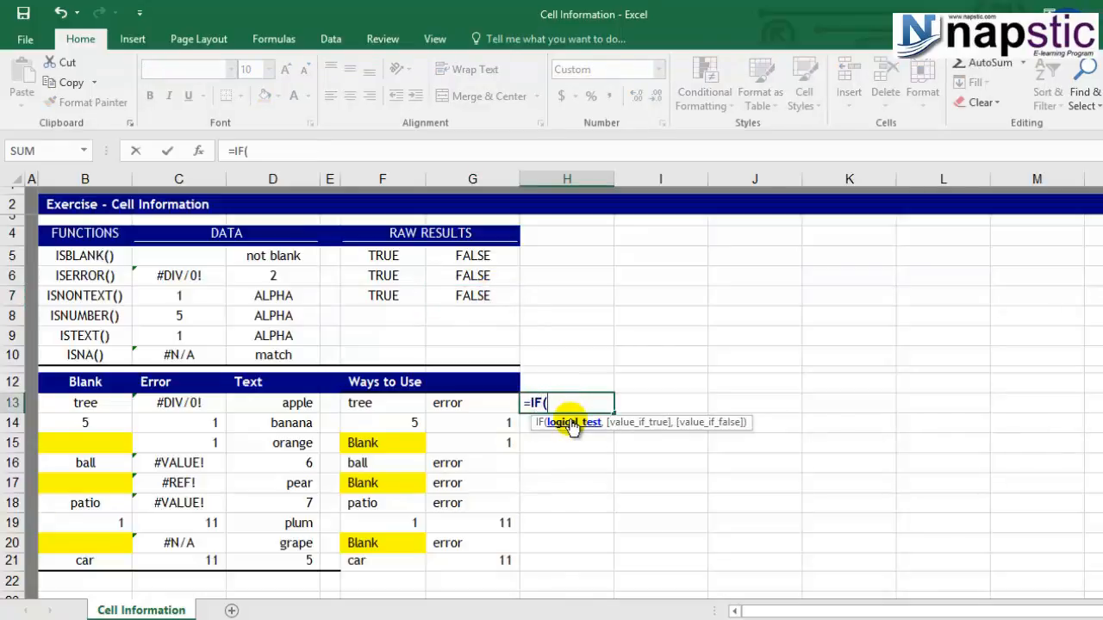
pyautogui.write('isa')
pyautogui.doubleClick(586, 438)
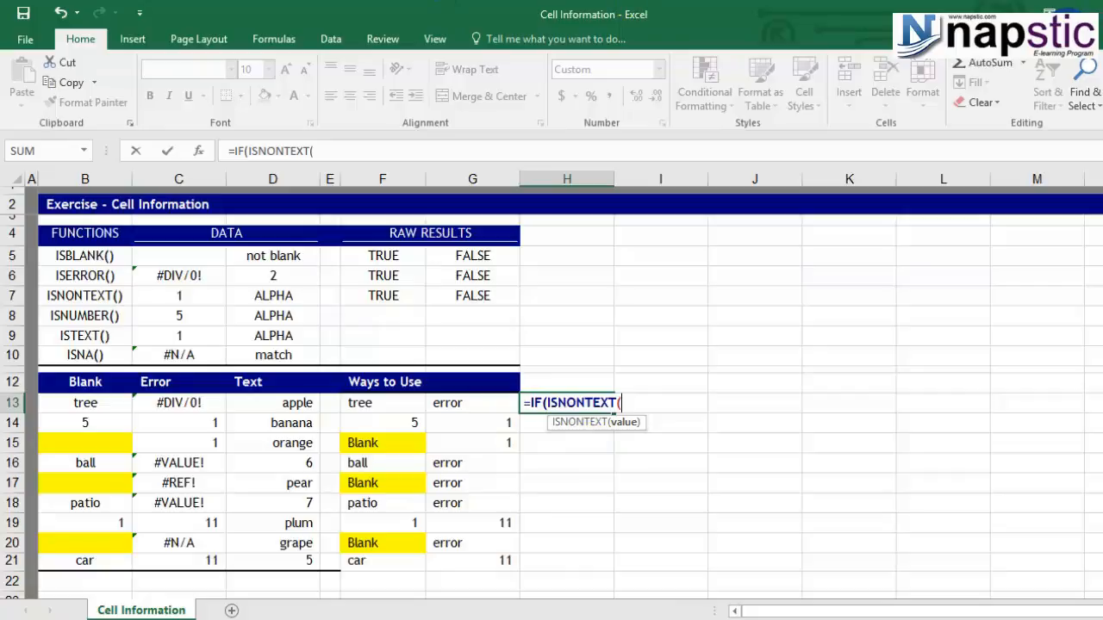
pyautogui.click(287, 401)
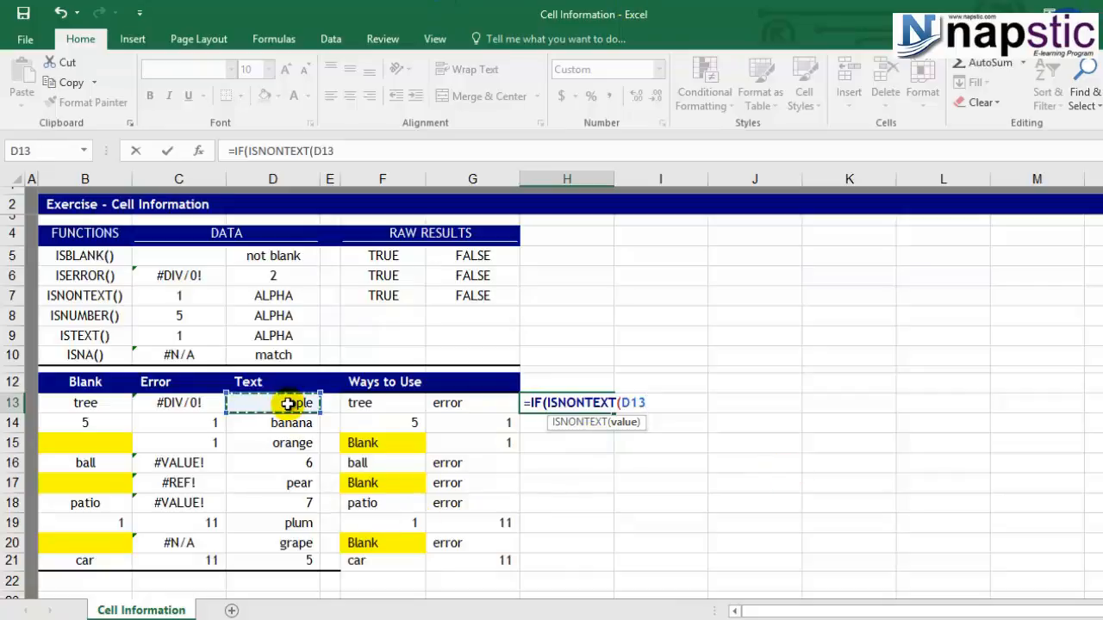
pyautogui.write('),')
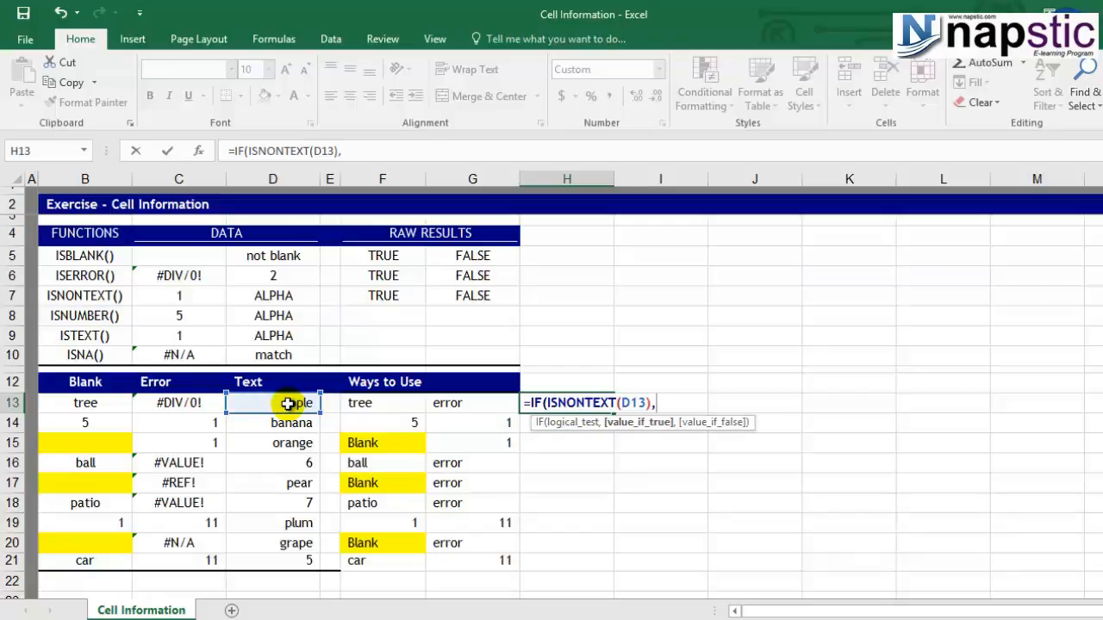
# Complete the H13 formula to return D13 when the test is true and "text" otherwise.
pyautogui.click(287, 403)
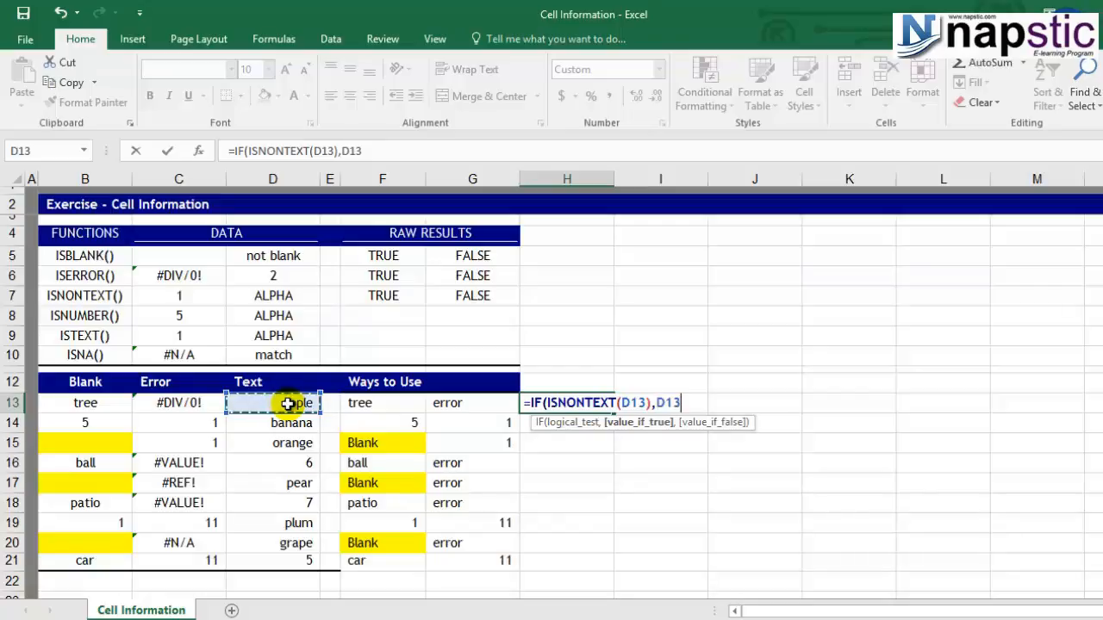
pyautogui.write(',')
pyautogui.write('"text')
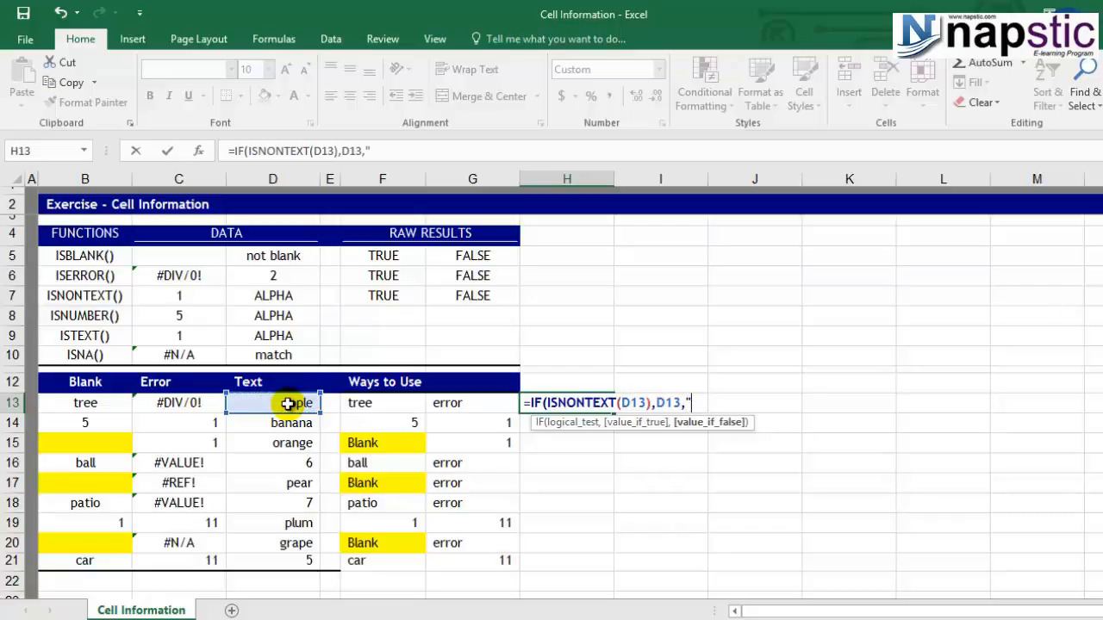
pyautogui.write('")')
pyautogui.press('Return')
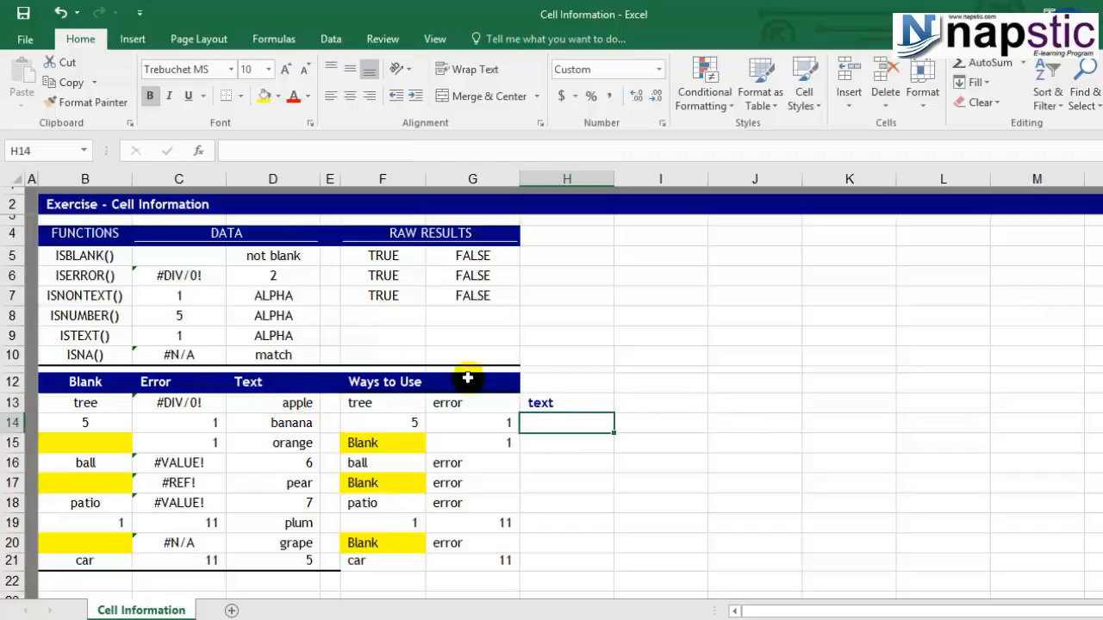
# Review the IF formula in H13 and copy it to cells H14:H21.
pyautogui.click(558, 398)
pyautogui.doubleClick(561, 398)
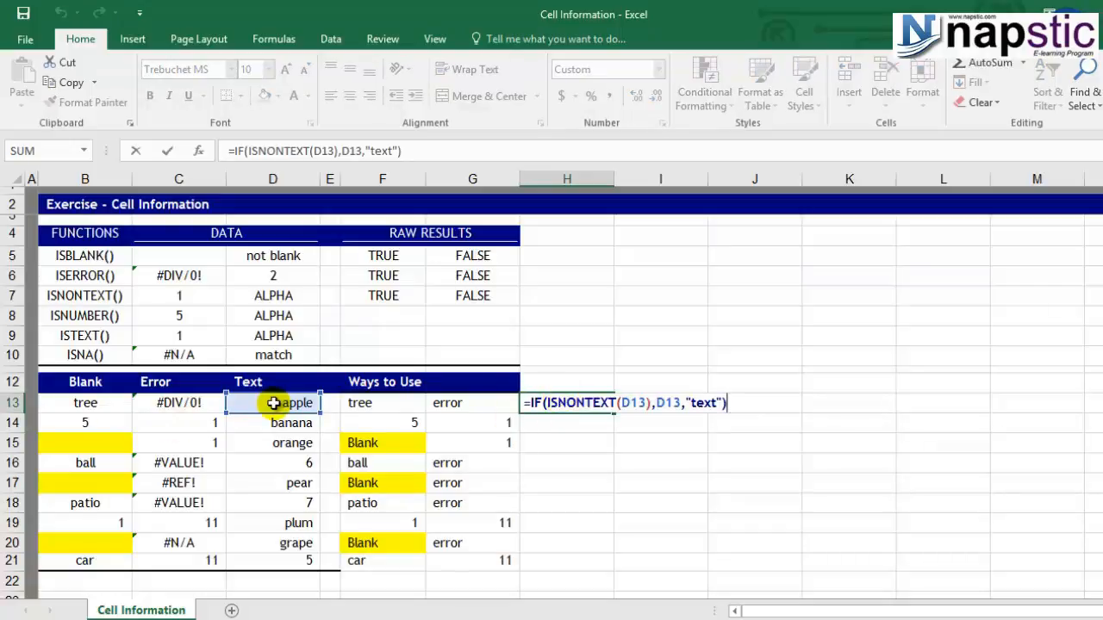
pyautogui.press('Escape')
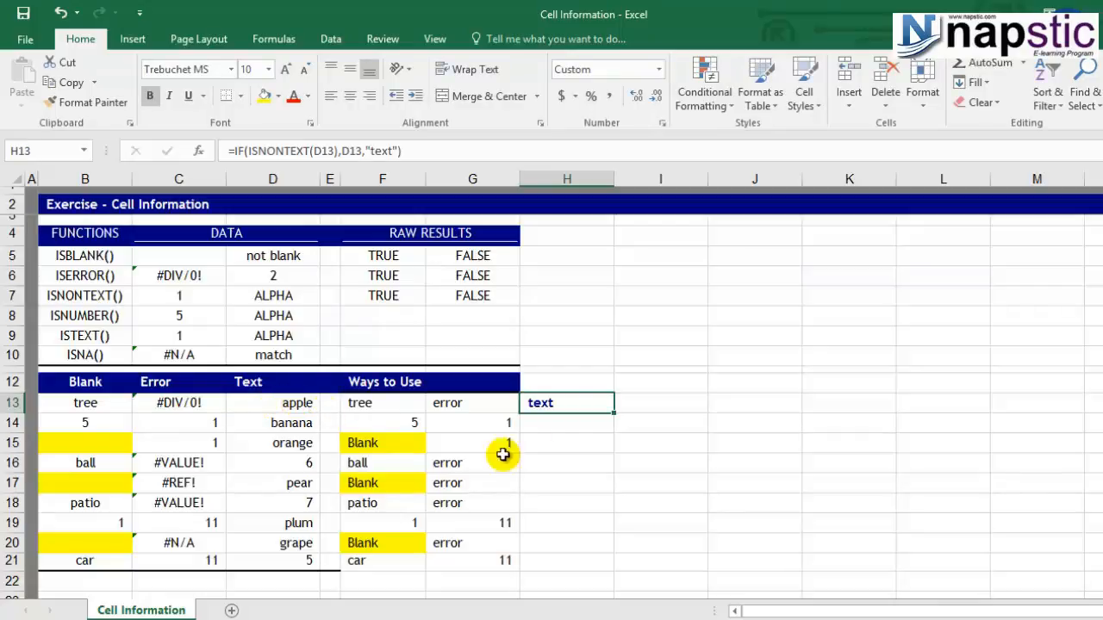
pyautogui.moveTo(614, 414); pyautogui.dragTo(586, 574)
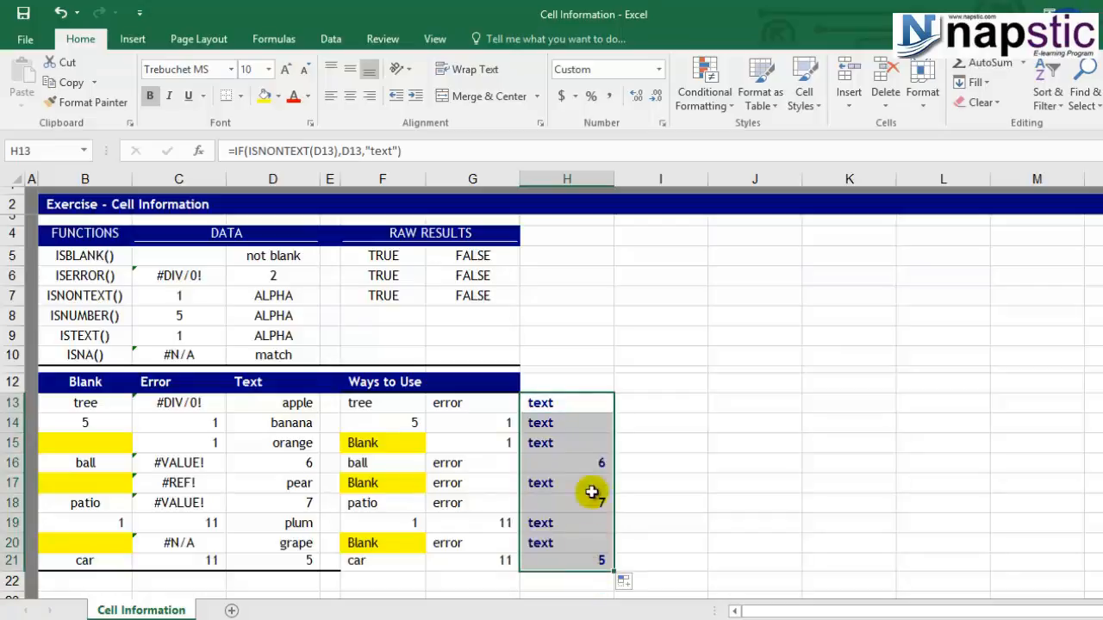
# Examine the formula results in H13:H16 and compare H16 with its source cell D16.
pyautogui.click(572, 405)
pyautogui.click(567, 424)
pyautogui.click(570, 443)
pyautogui.click(570, 461)
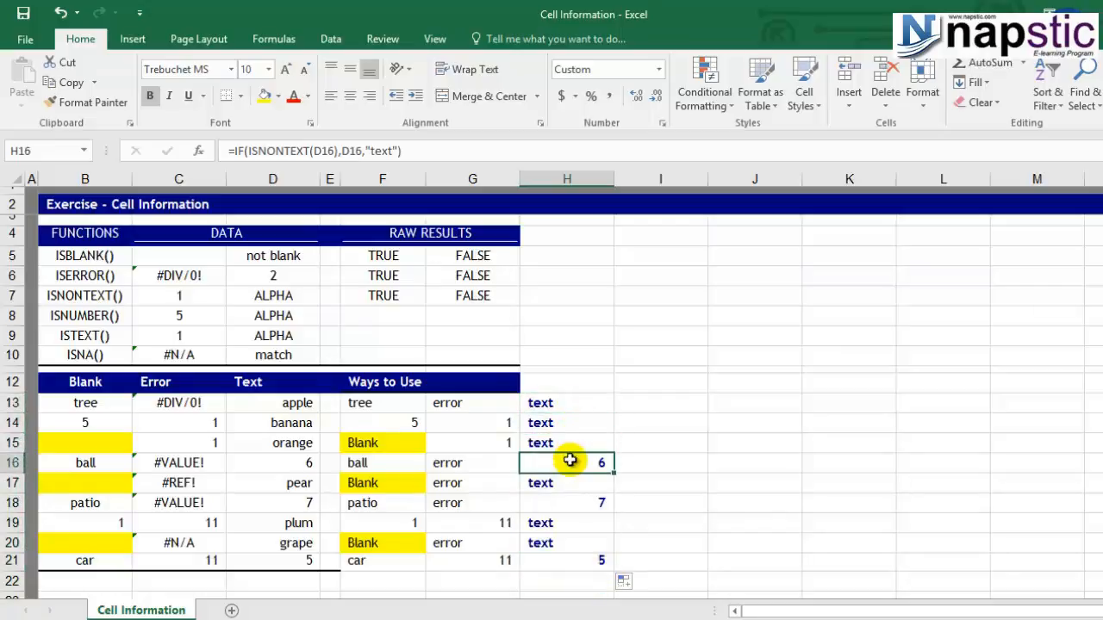
pyautogui.click(276, 463)
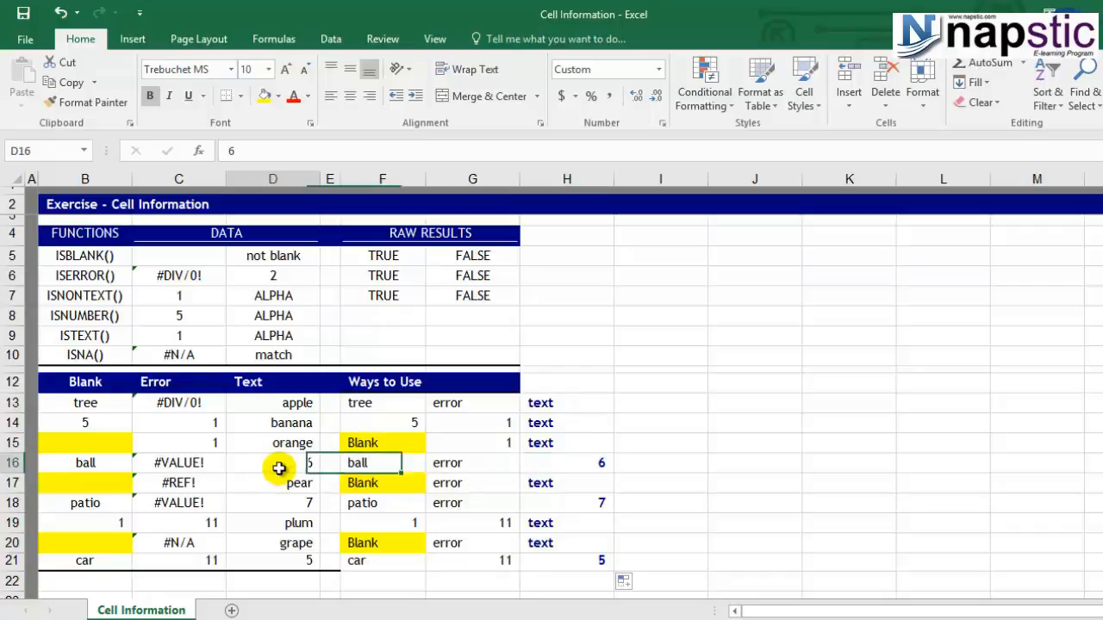
pyautogui.click(527, 462)
pyautogui.click(561, 399)
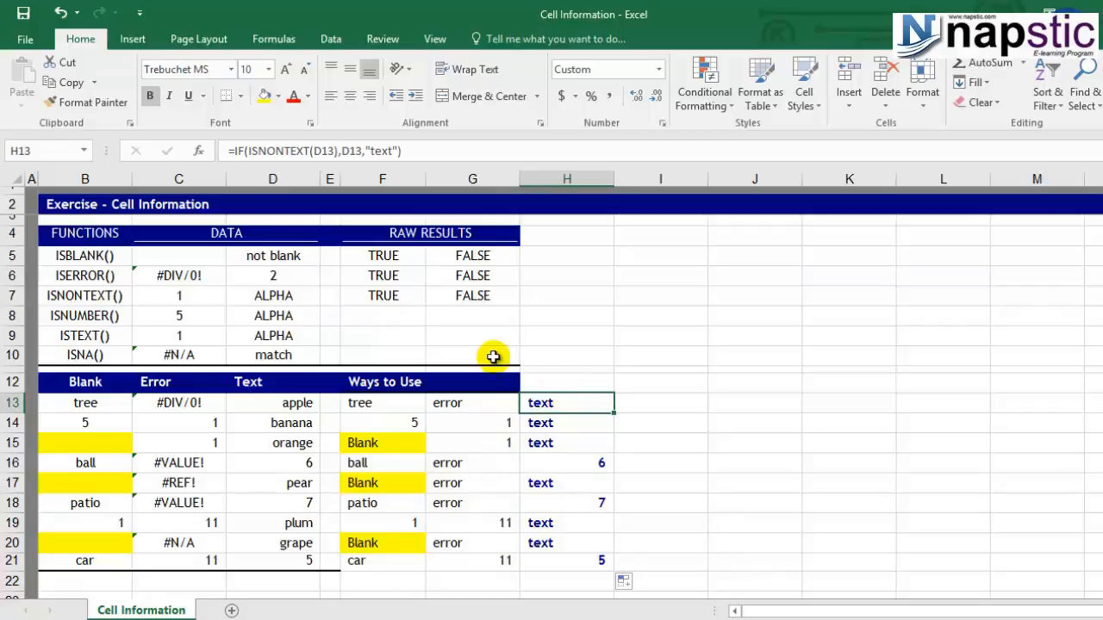
# Enter an ISNUMBER formula in F8 that tests cell C8.
pyautogui.click(368, 315)
pyautogui.click(374, 334)
pyautogui.click(373, 311)
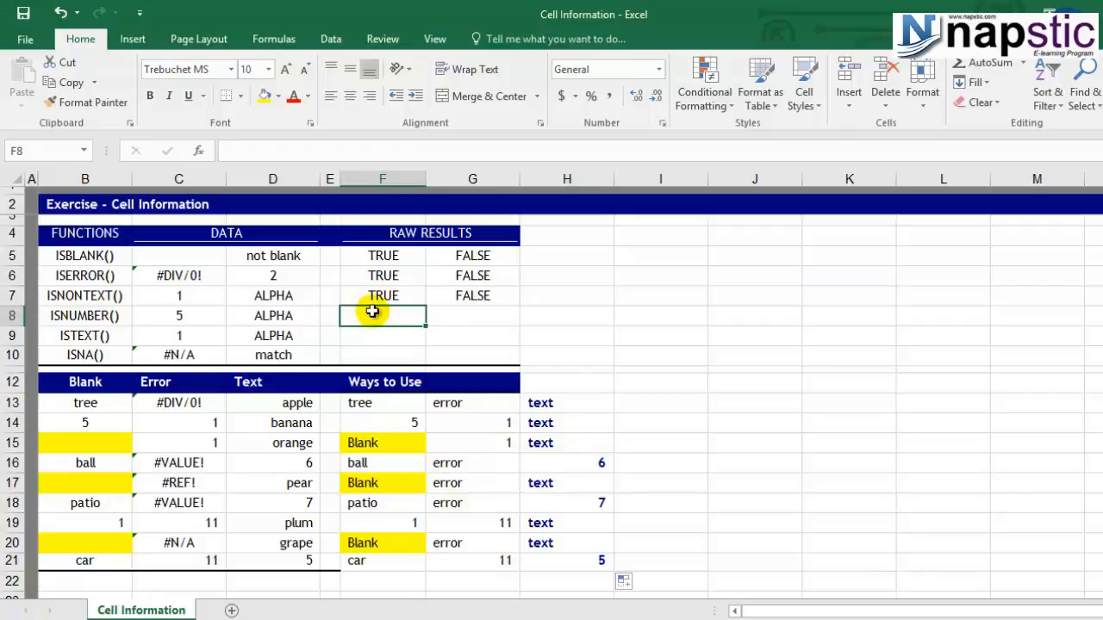
pyautogui.write('=i')
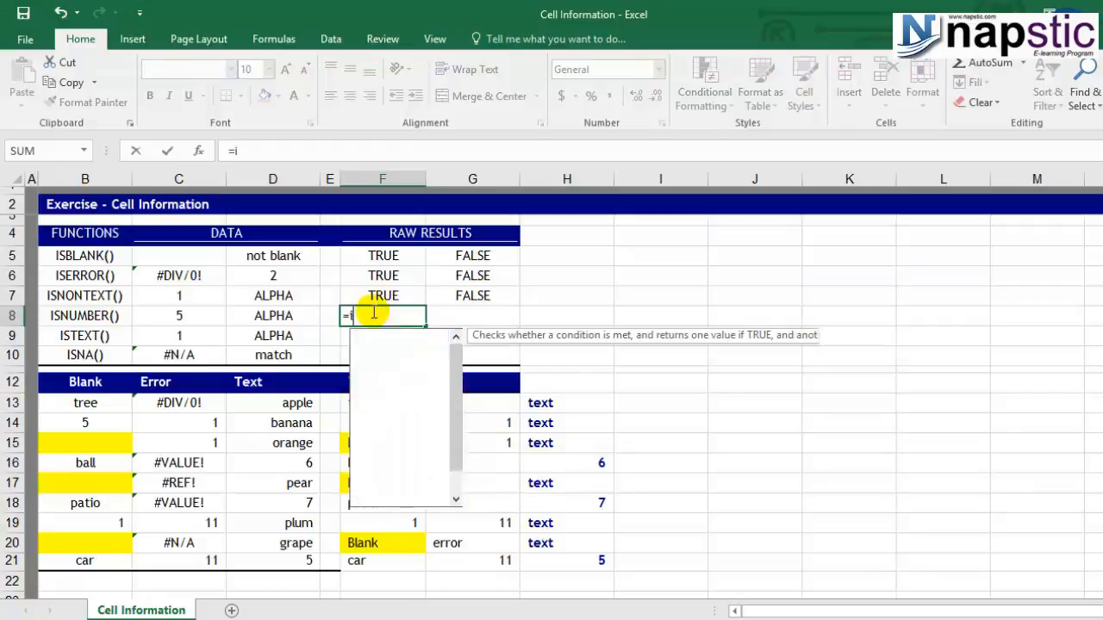
pyautogui.write('snum')
pyautogui.press('Tab')
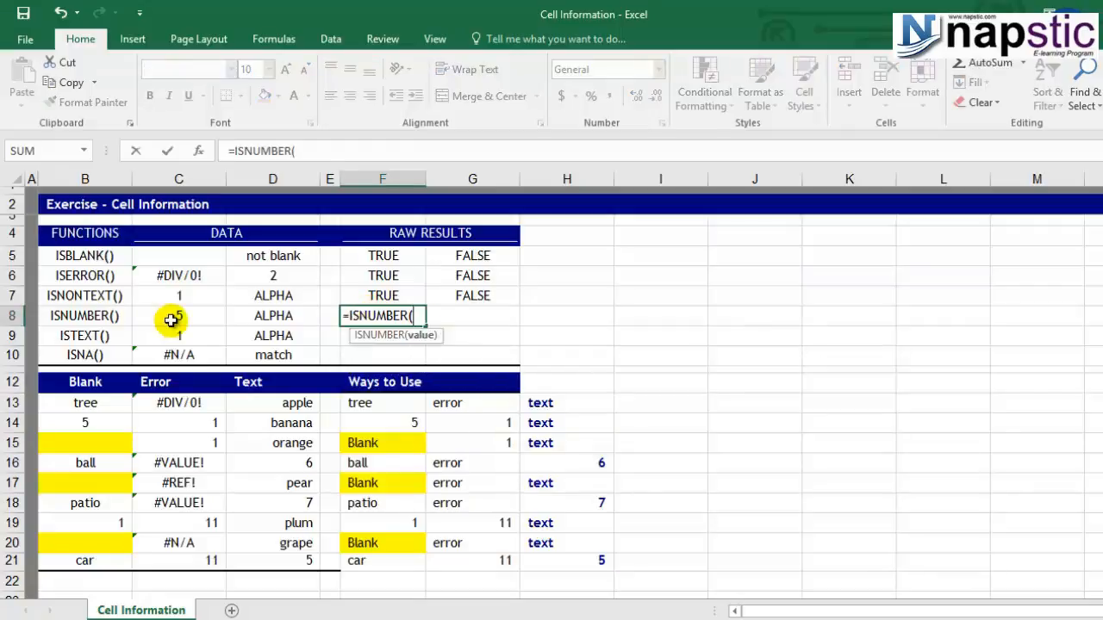
pyautogui.click(171, 317)
pyautogui.write(')')
pyautogui.press('Return')
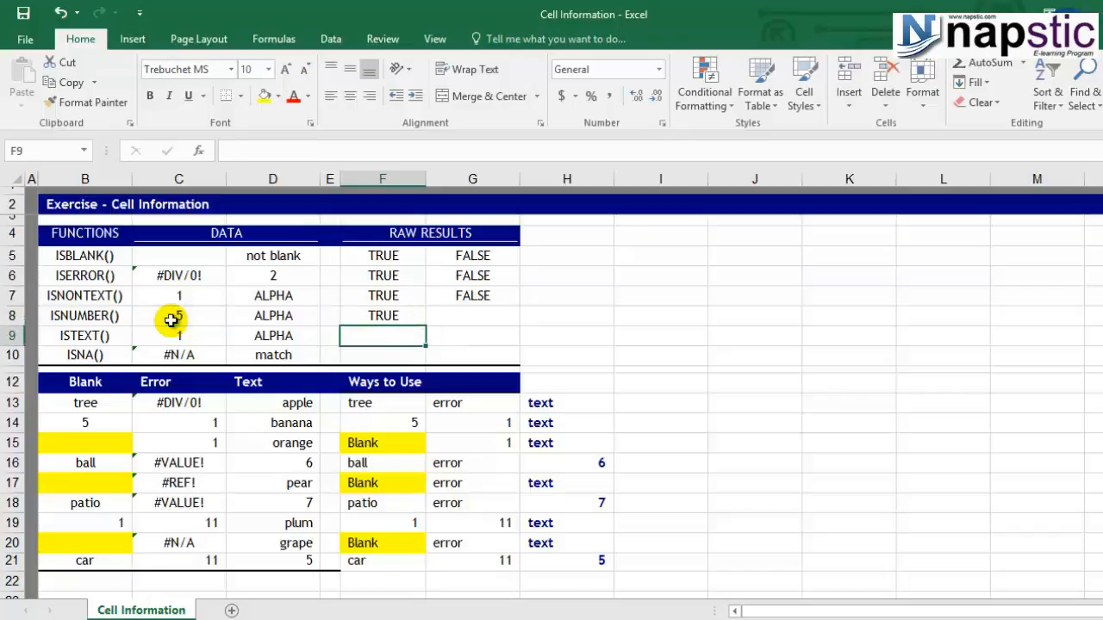
# Copy the ISNUMBER formula from F8 to G8 and check the copied formula's reference.
pyautogui.click(172, 319)
pyautogui.click(392, 316)
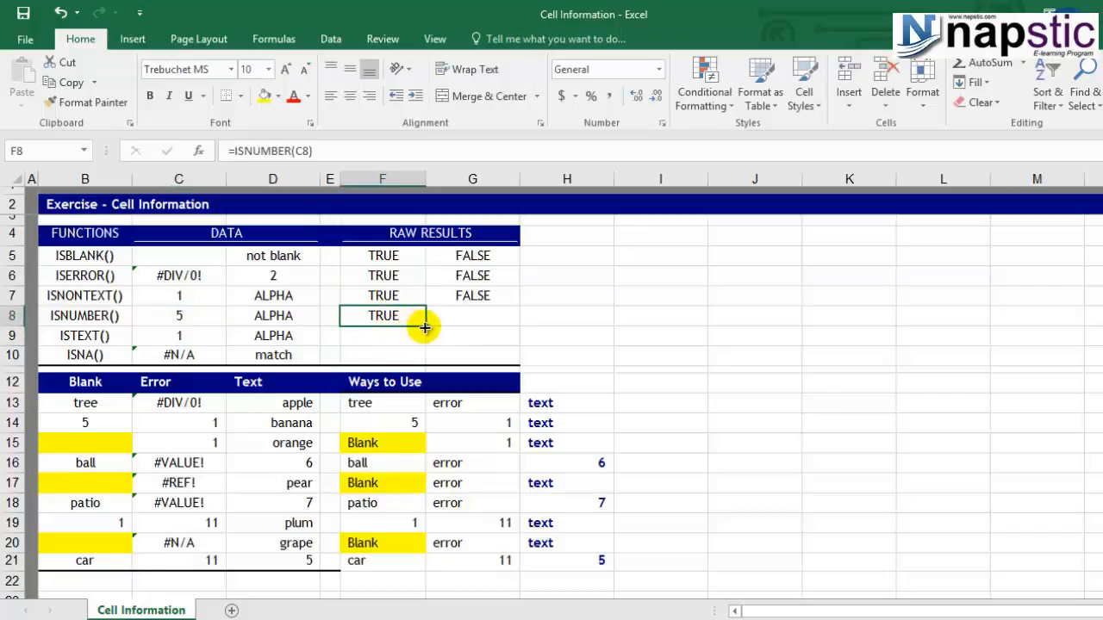
pyautogui.moveTo(430, 328); pyautogui.dragTo(492, 316)
pyautogui.click(456, 321)
pyautogui.doubleClick(455, 320)
pyautogui.press('Escape')
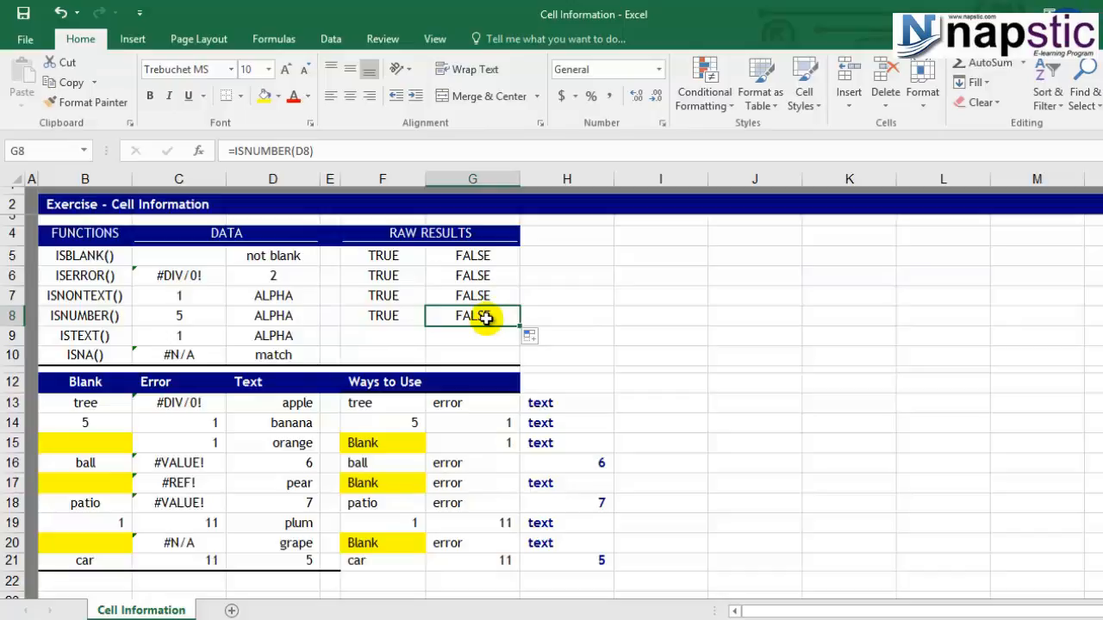
# Enter an ISTEXT formula in F9 that tests cell C9.
pyautogui.click(371, 337)
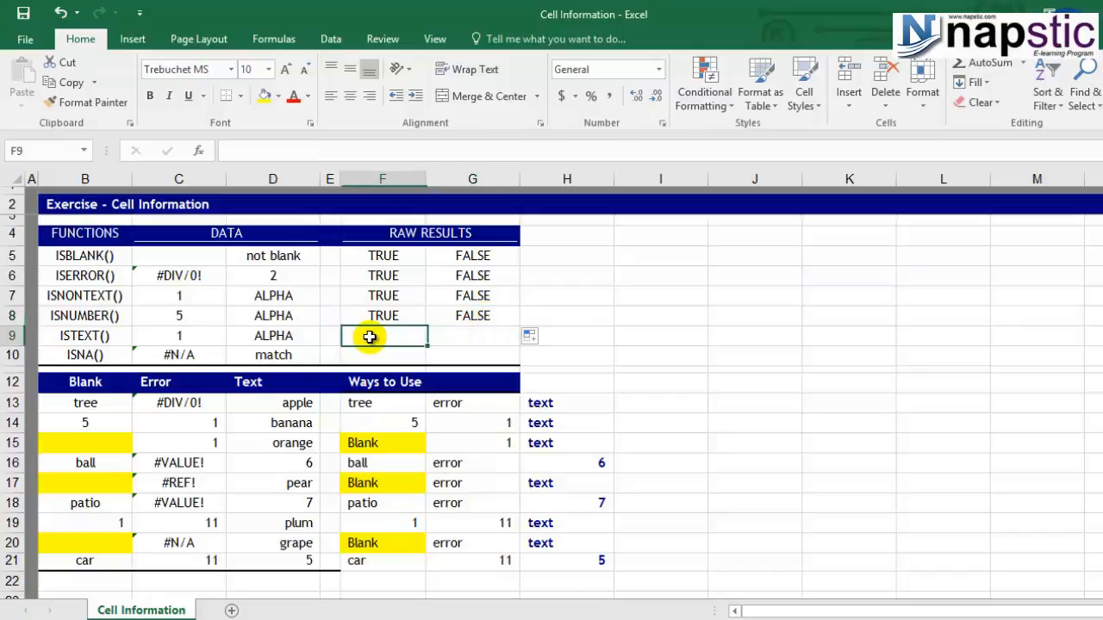
pyautogui.write('=ISTEXT(')
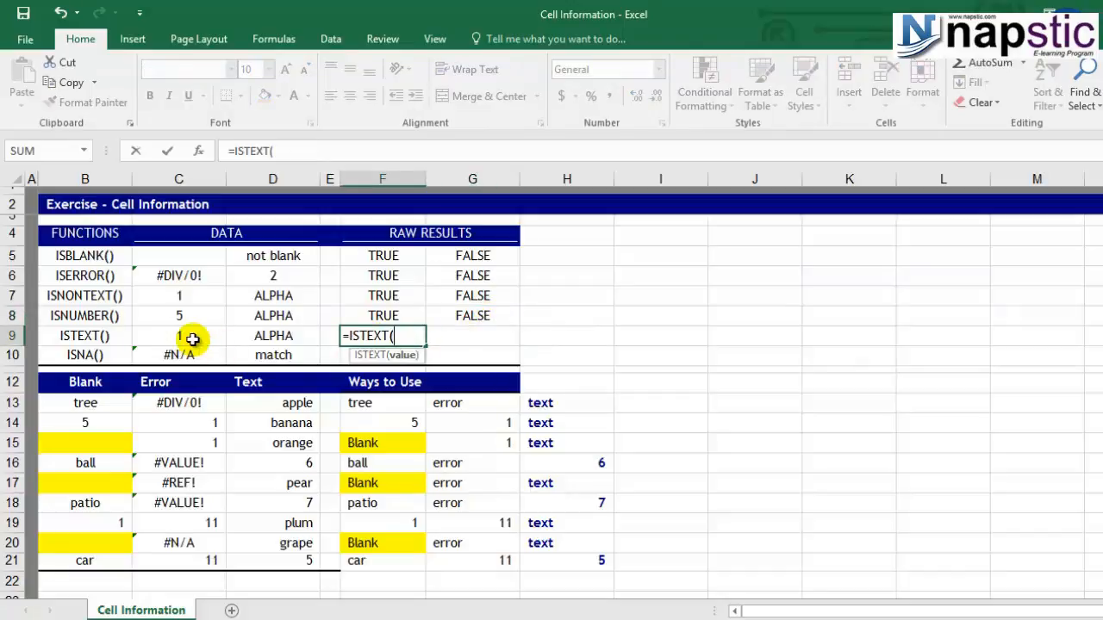
pyautogui.click(191, 338)
pyautogui.write(')')
pyautogui.press('Return')
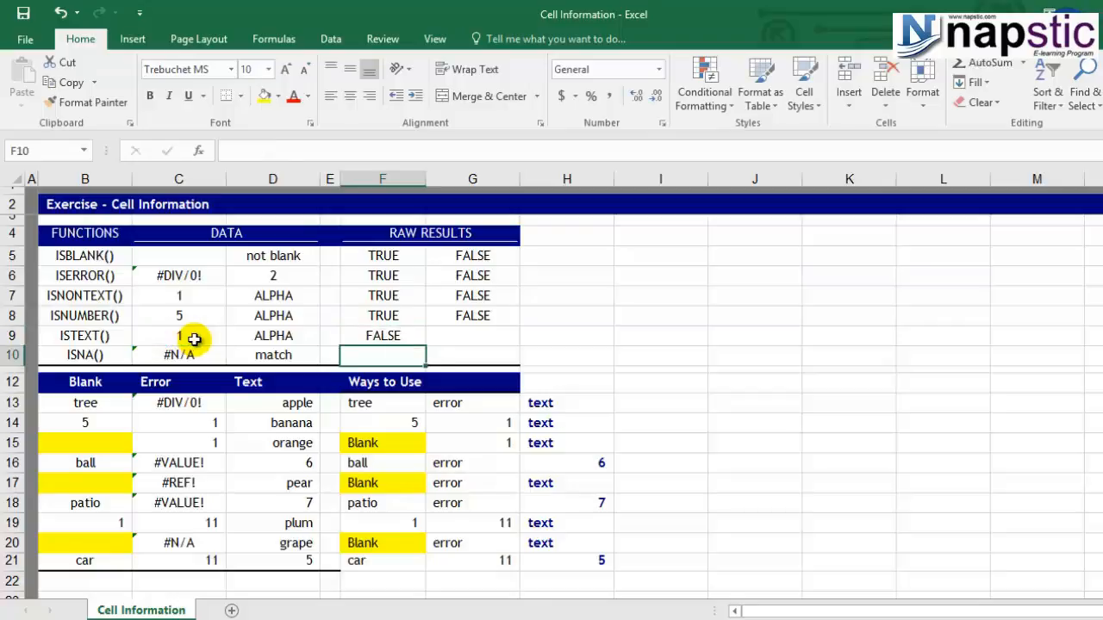
# Add an ISTEXT formula in G9 that tests cell D9.
pyautogui.click(455, 338)
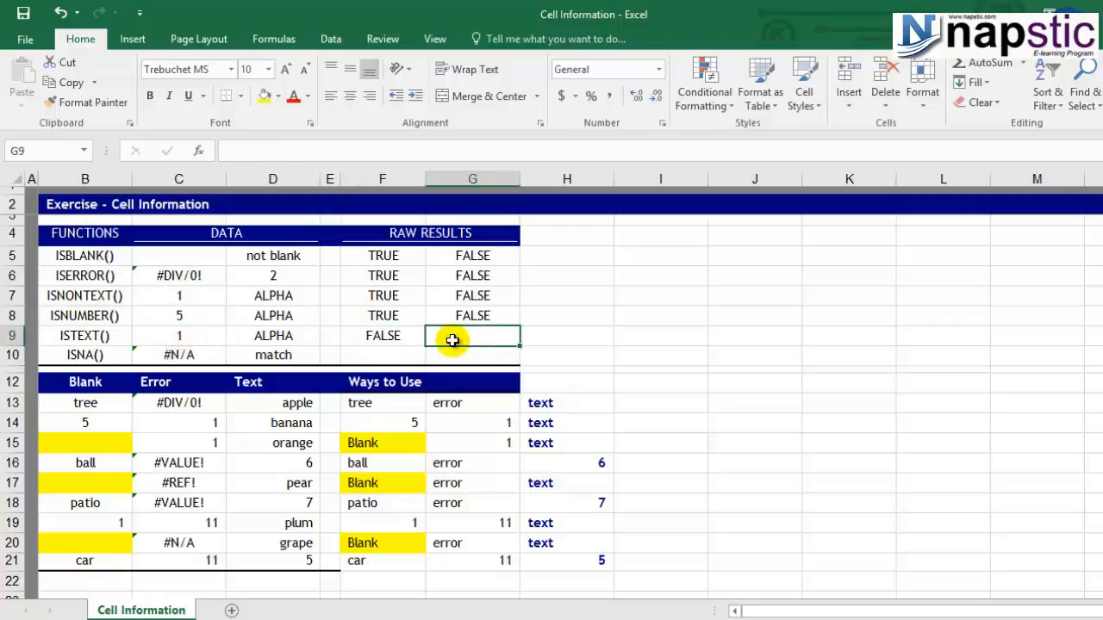
pyautogui.write('=ISTEXT(D9)')
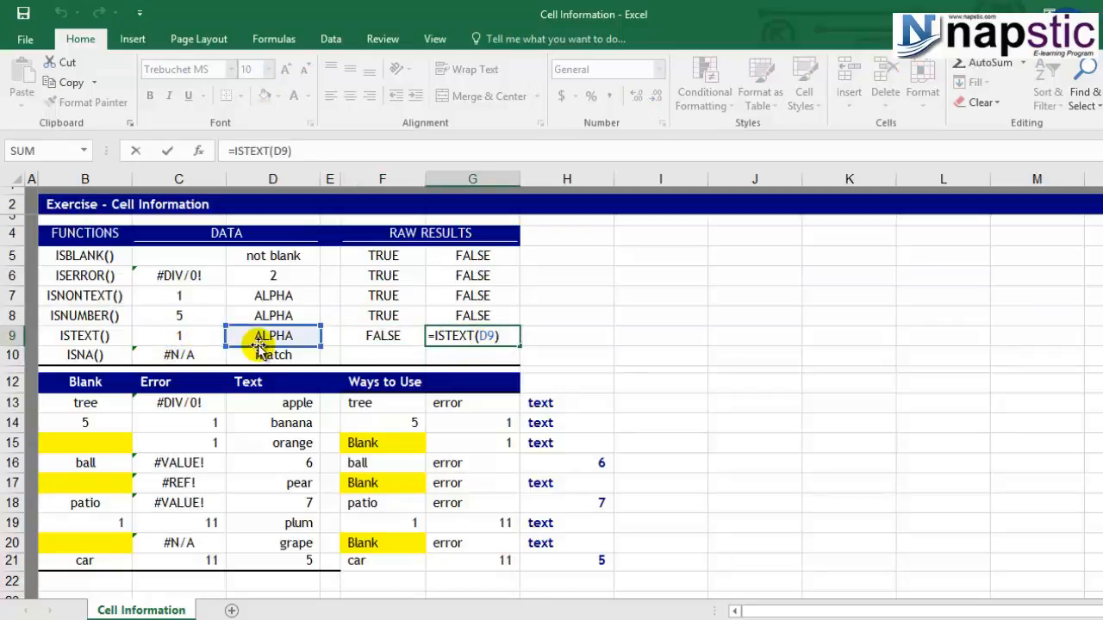
pyautogui.hotkey('ctrl', 'Return')
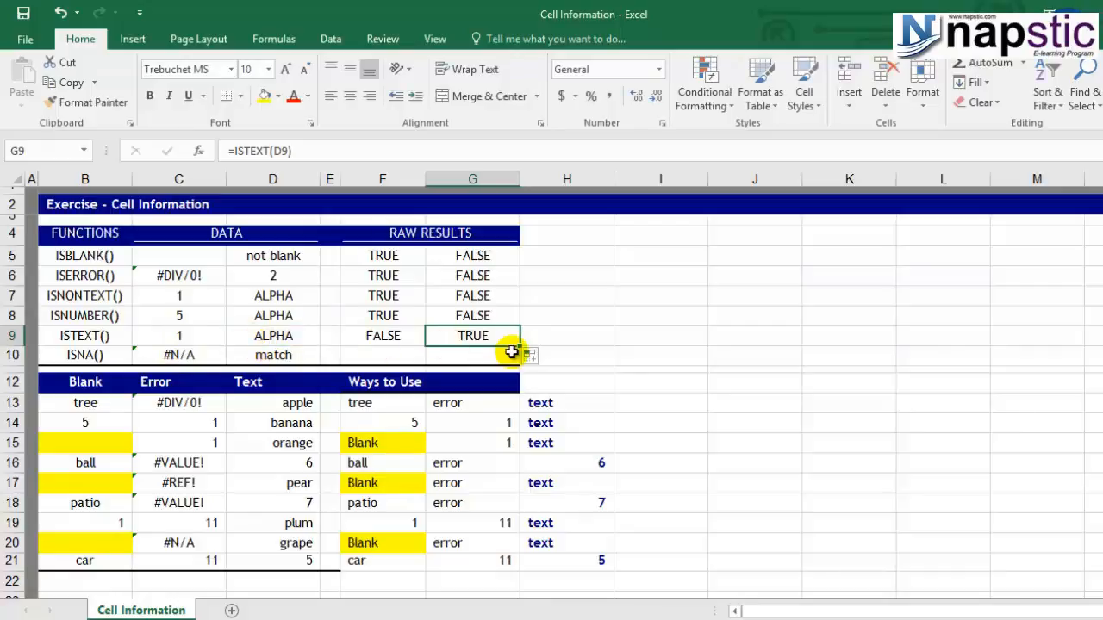
# Enter an ISNA formula in F10 that tests cell C10.
pyautogui.click(78, 358)
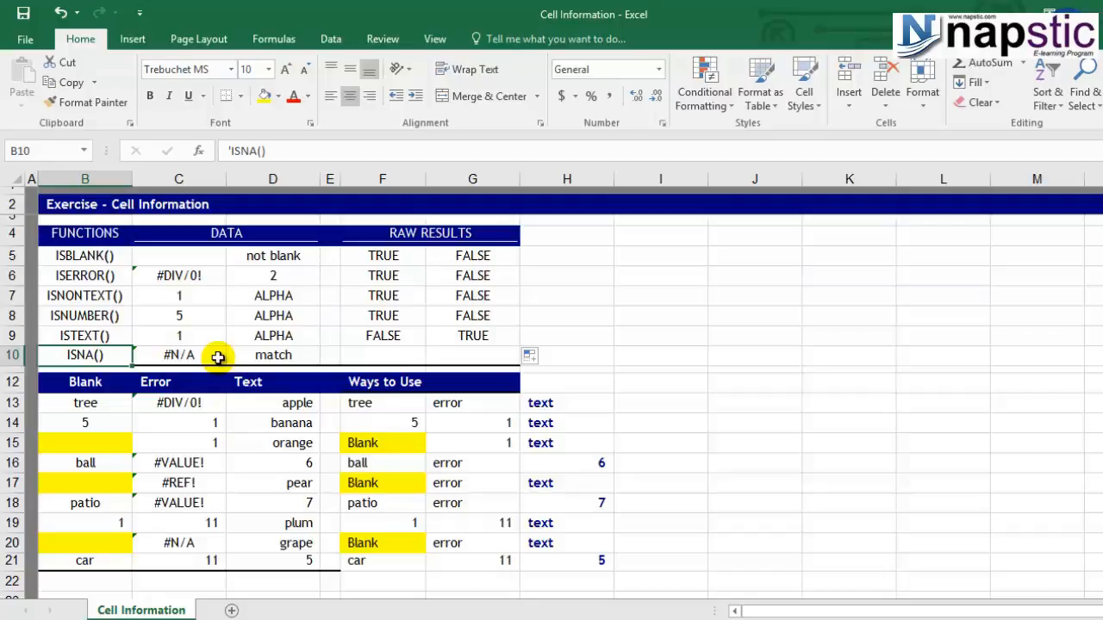
pyautogui.click(360, 353)
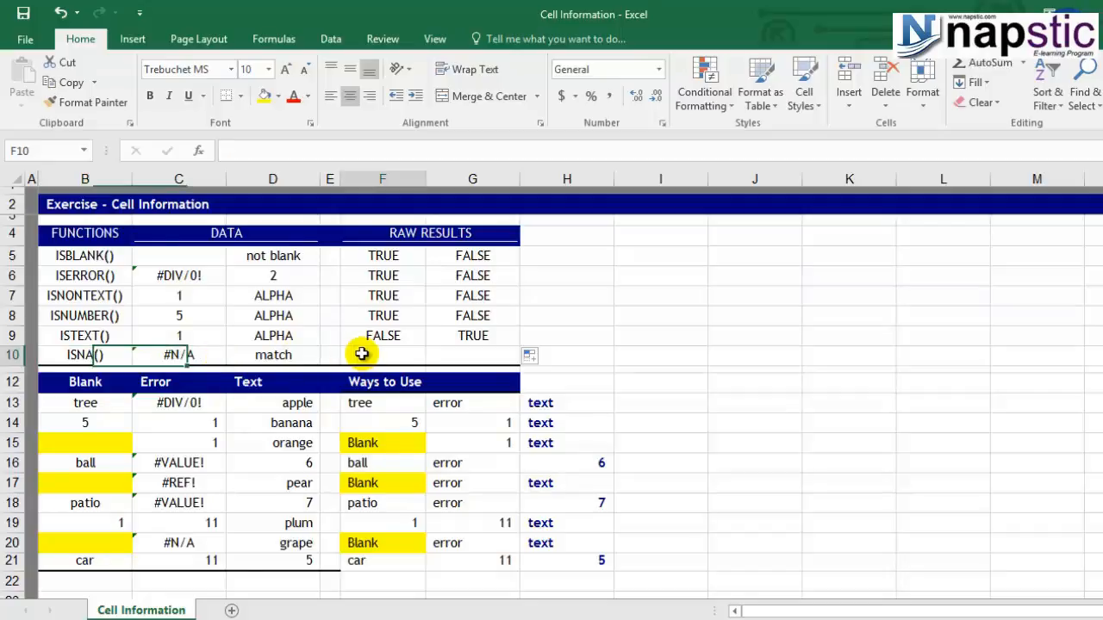
pyautogui.write('=')
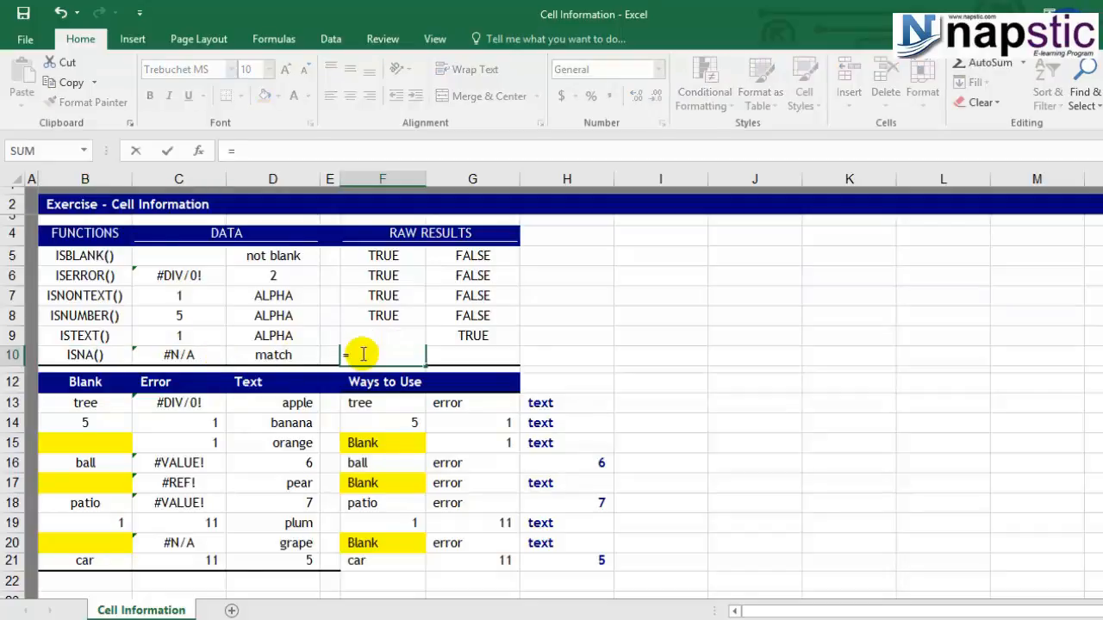
pyautogui.write('isn')
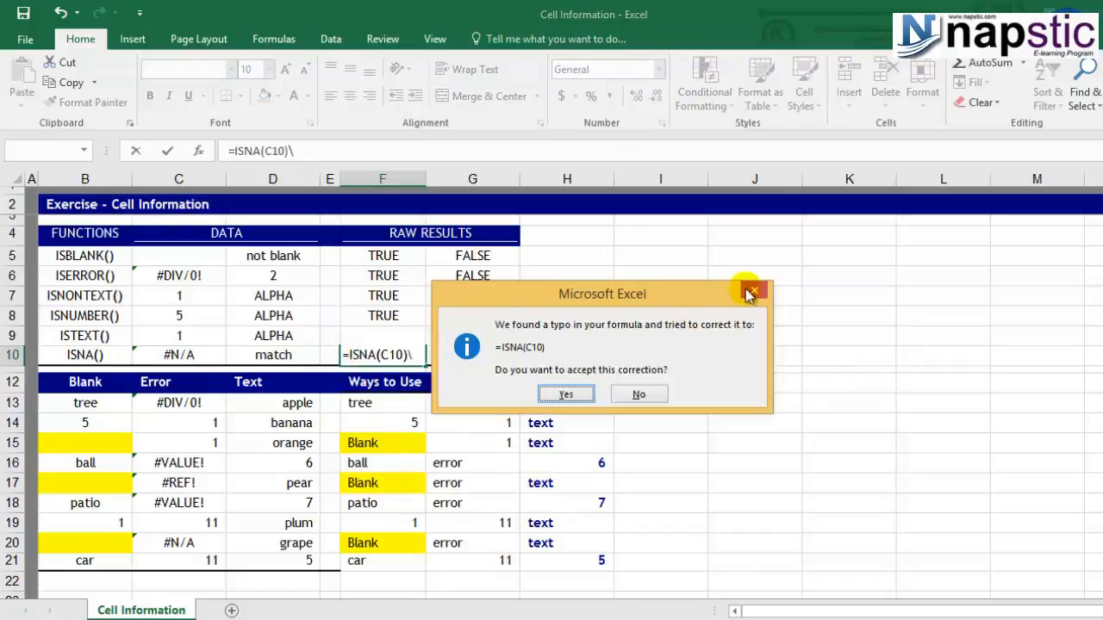
pyautogui.click(755, 290)
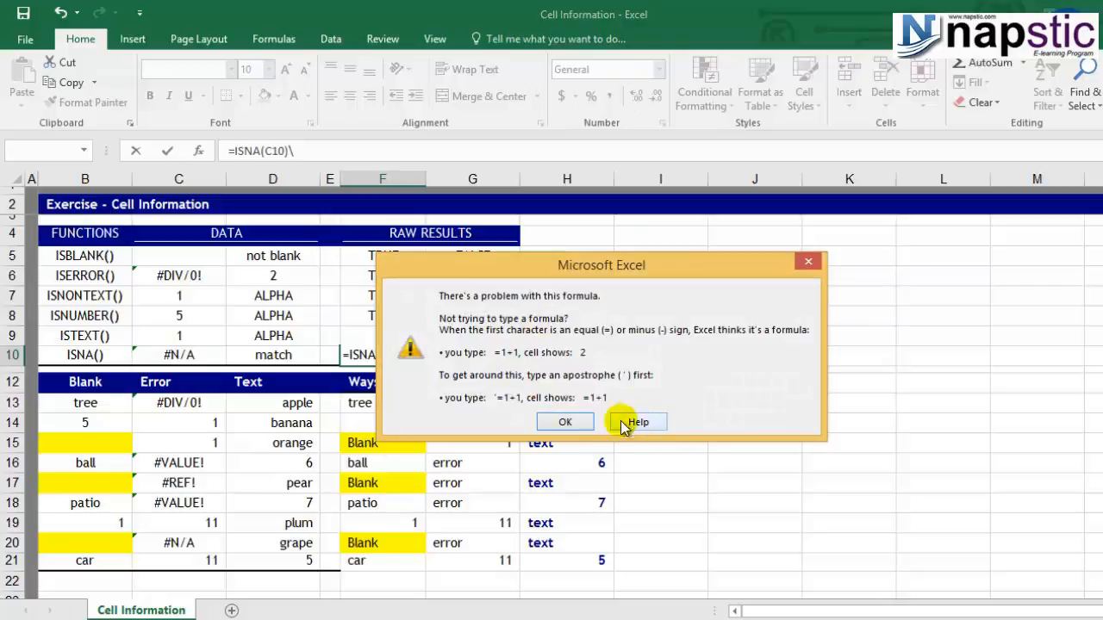
pyautogui.click(565, 421)
pyautogui.press('BackSpace')
pyautogui.hotkey('ctrl', 'Return')
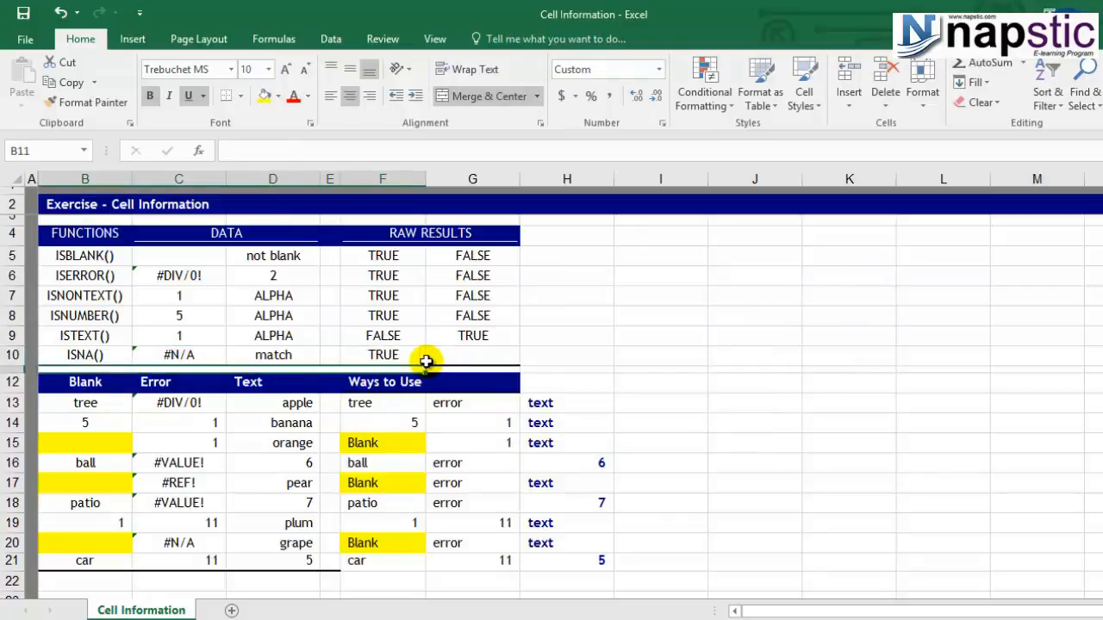
# Copy the ISNA formula from F10 to G10 and check the copied formula's reference.
pyautogui.click(428, 369)
pyautogui.click(421, 362)
pyautogui.moveTo(438, 365); pyautogui.dragTo(482, 356)
pyautogui.doubleClick(482, 356)
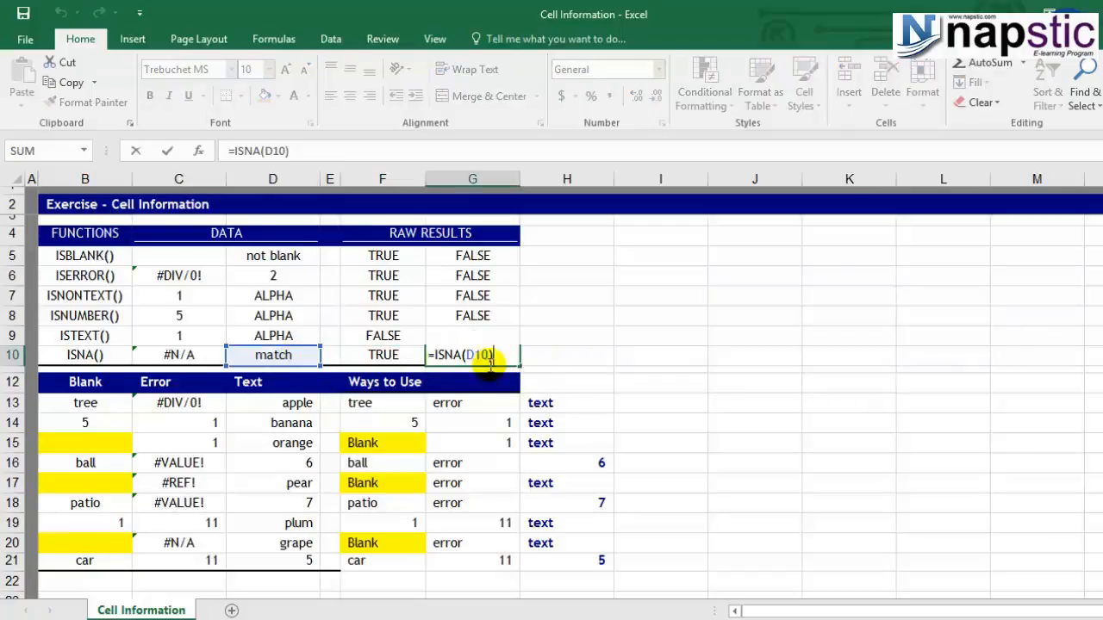
pyautogui.press('Escape')
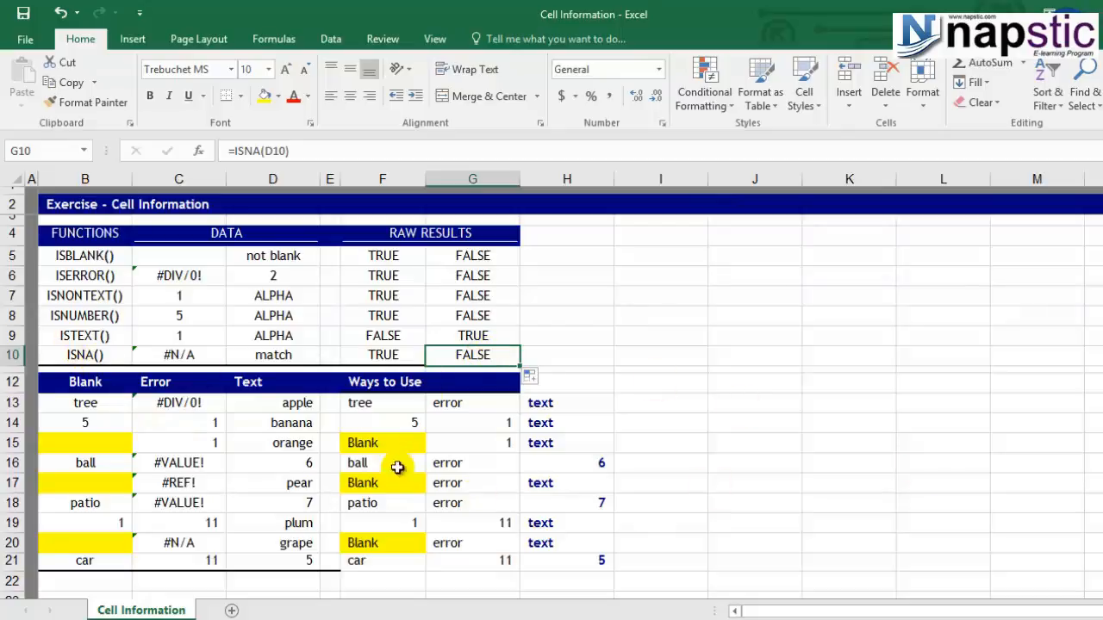
# Clear the contents of the range G13:I22 in the Ways to Use section.
pyautogui.moveTo(451, 398); pyautogui.dragTo(625, 578)
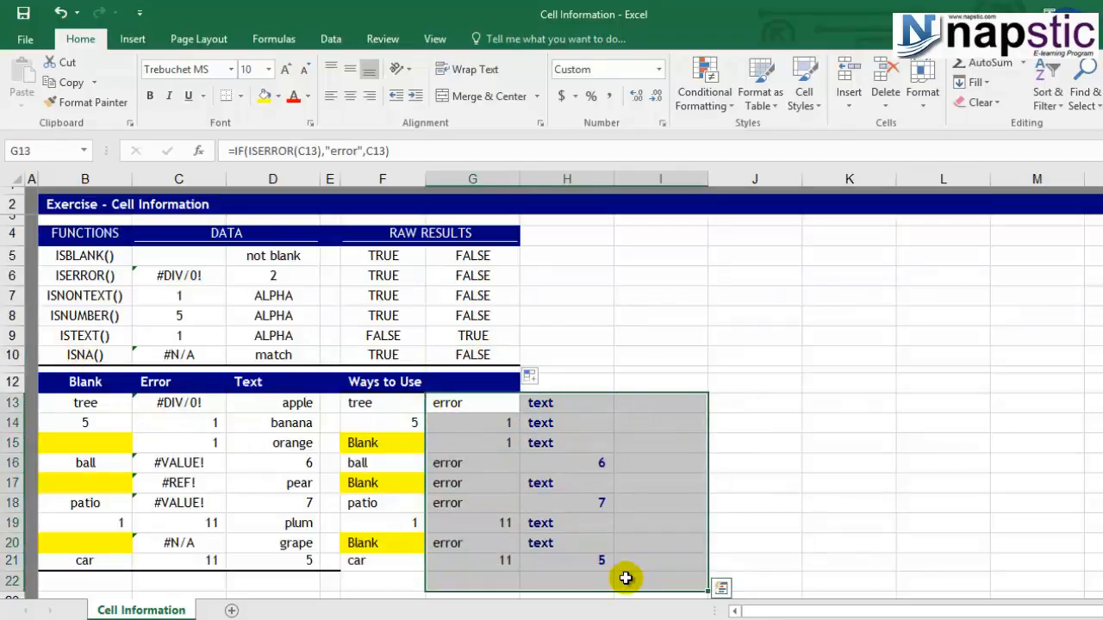
pyautogui.press('Delete')
# Start an IF formula in G13 with ISNA(C13) as its logical test.
pyautogui.click(481, 398)
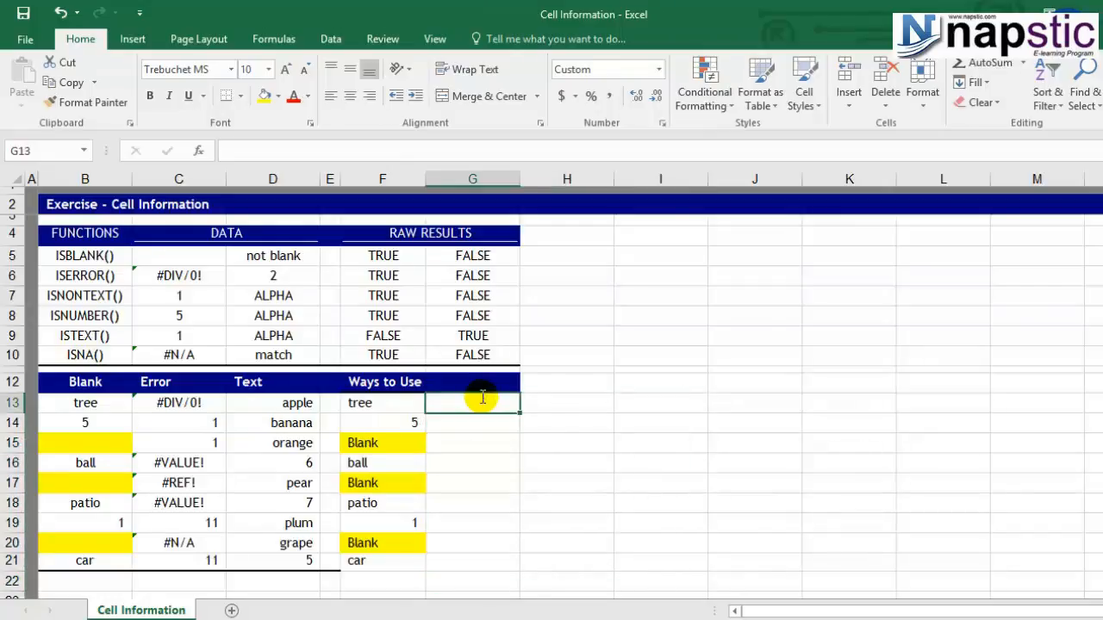
pyautogui.write('=if')
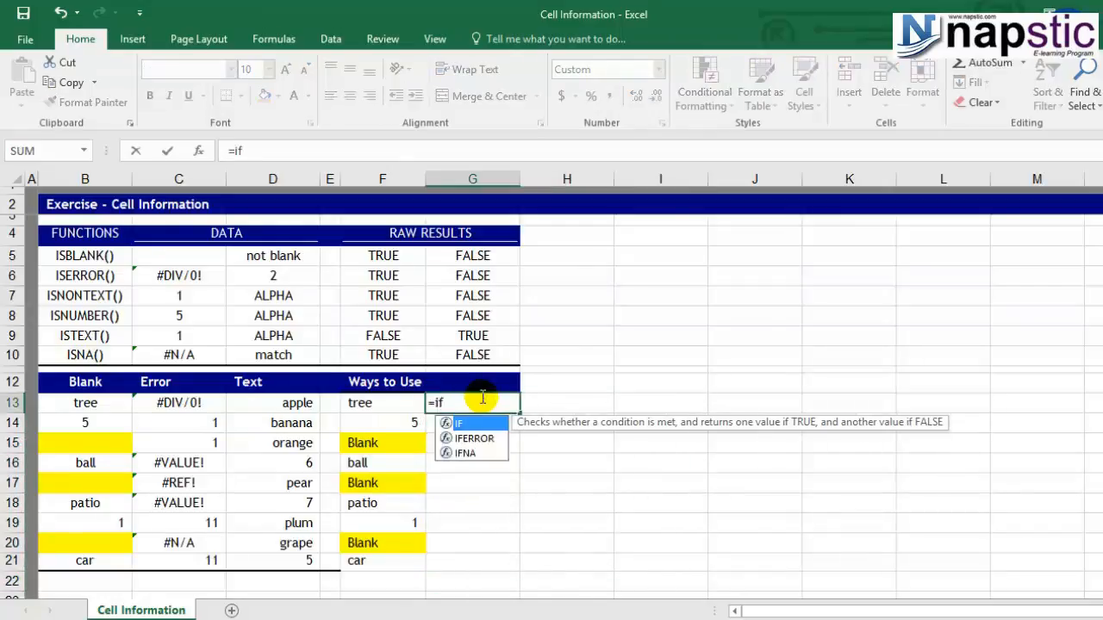
pyautogui.doubleClick(475, 424)
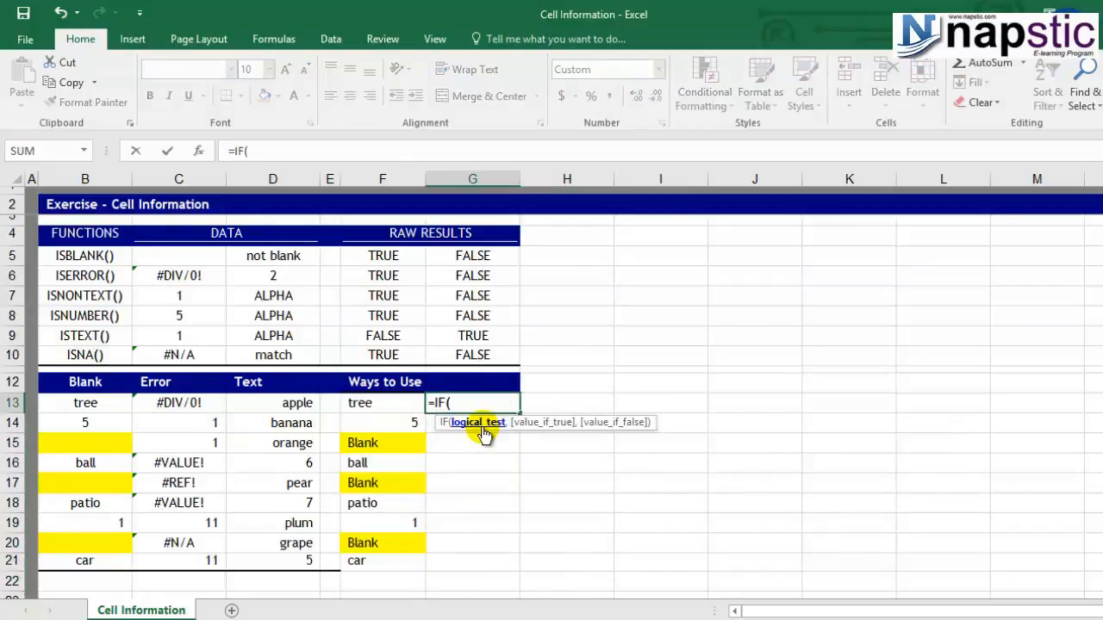
pyautogui.write('isn')
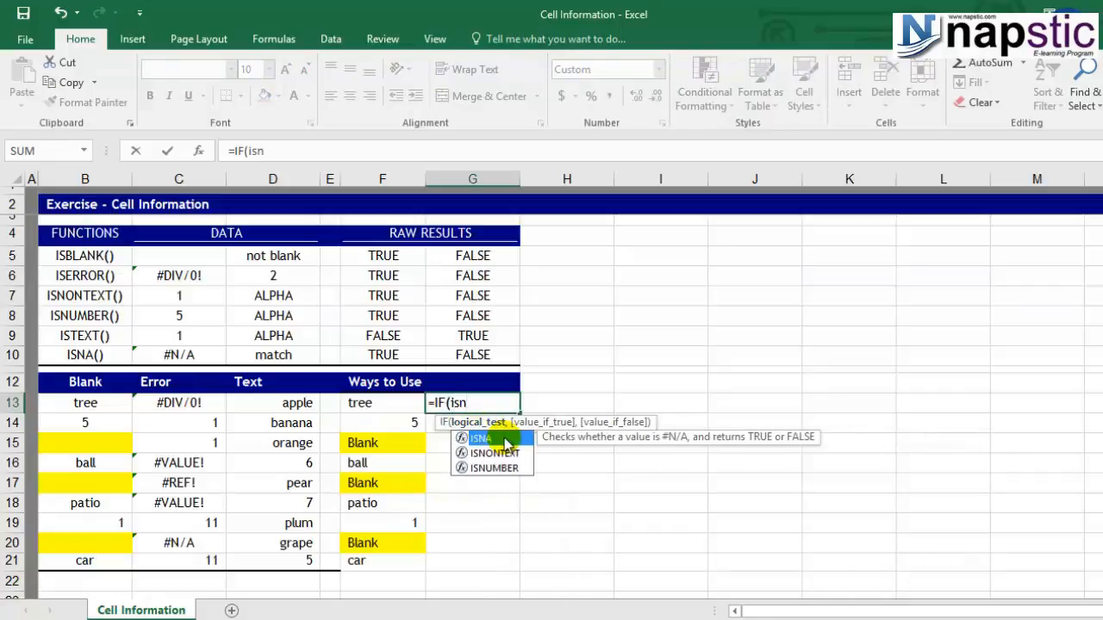
pyautogui.doubleClick(504, 440)
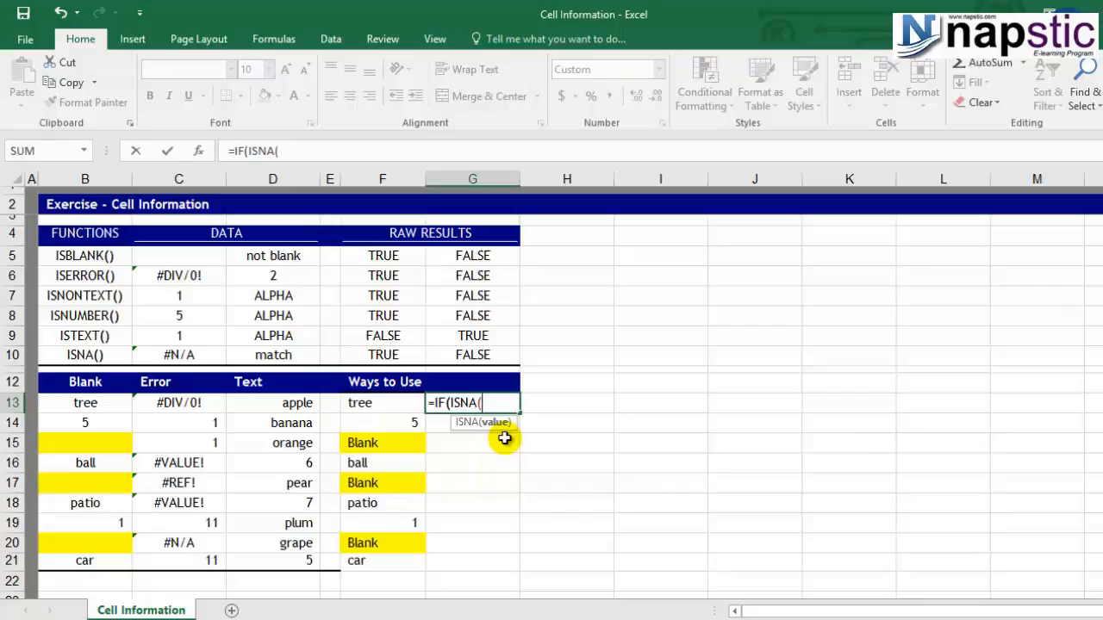
pyautogui.click(196, 400)
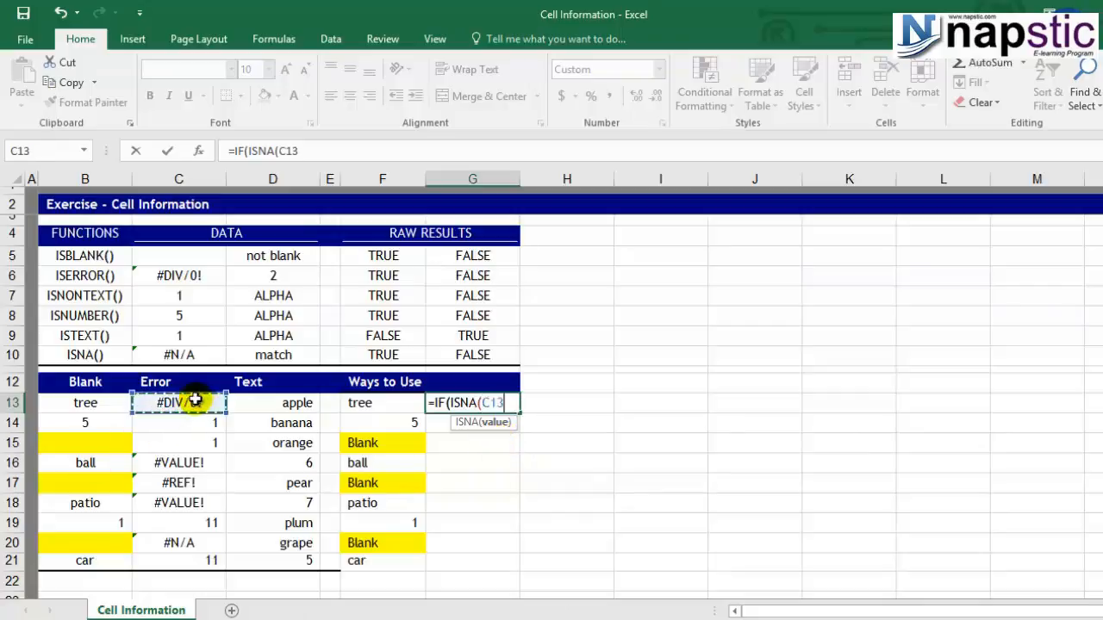
pyautogui.write(')')
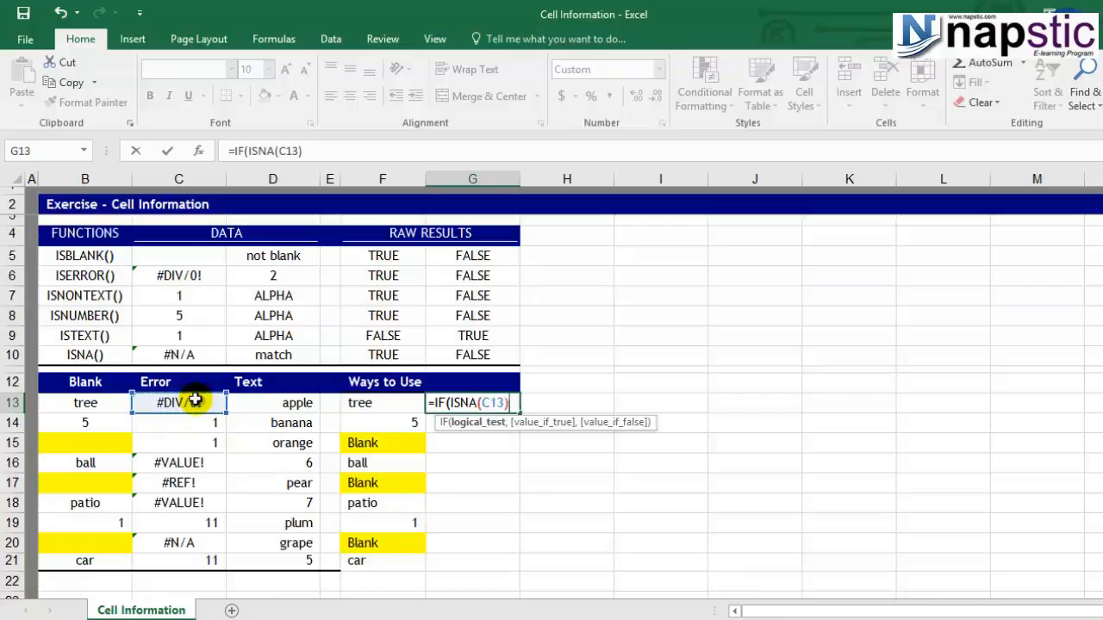
# Complete the G13 IF formula with "Not available" as the true value and a single space " " as the false value.
pyautogui.write(',')
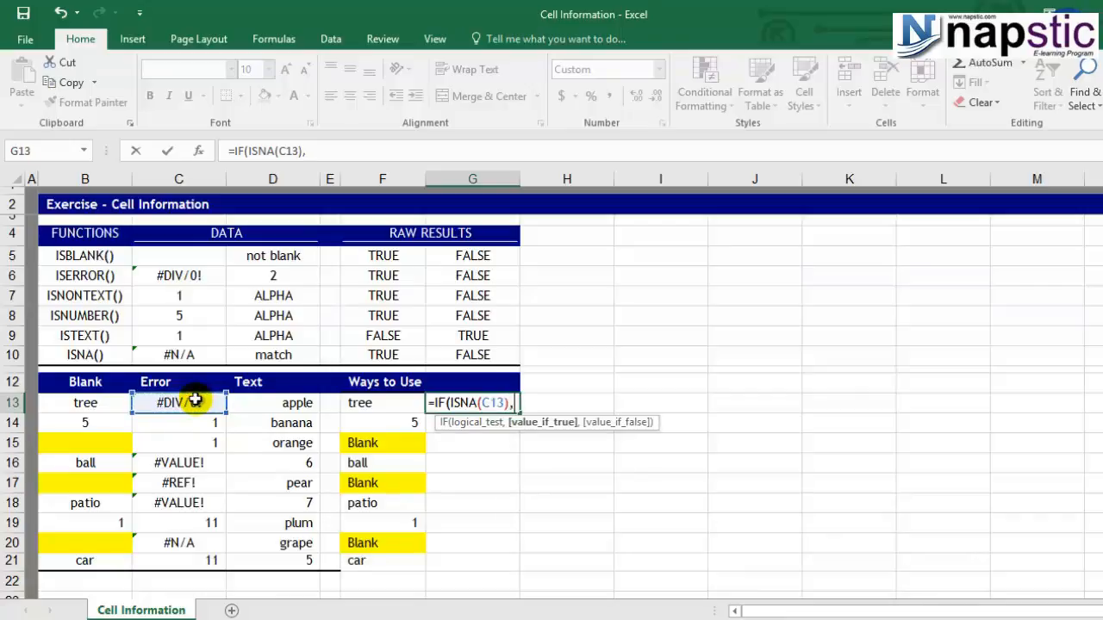
pyautogui.write('"Not avai')
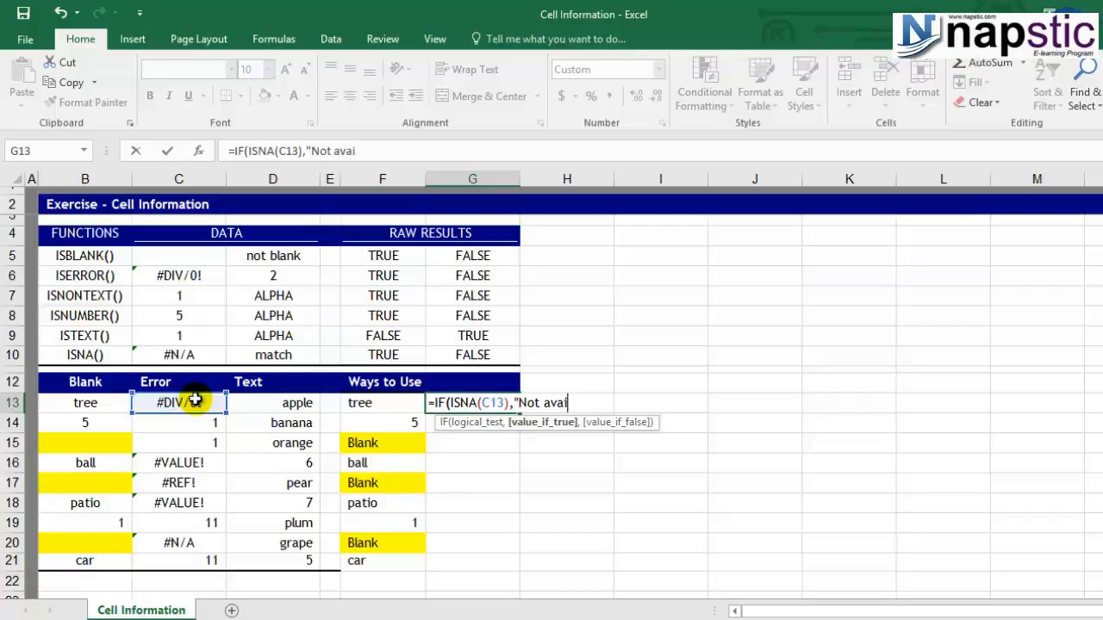
pyautogui.write('lable",')
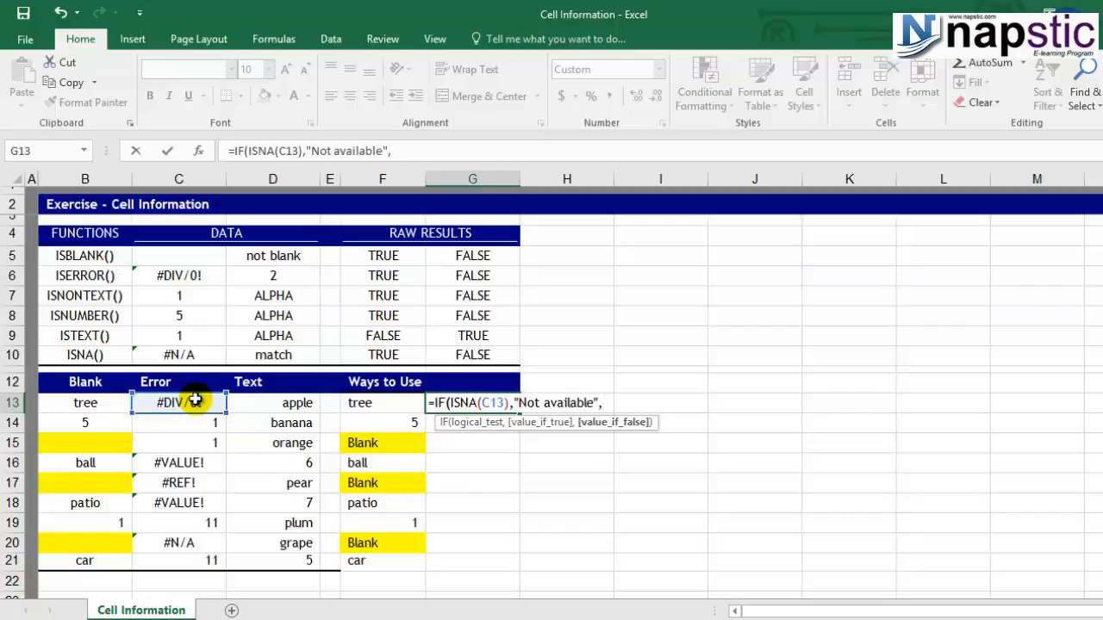
pyautogui.write('" "')
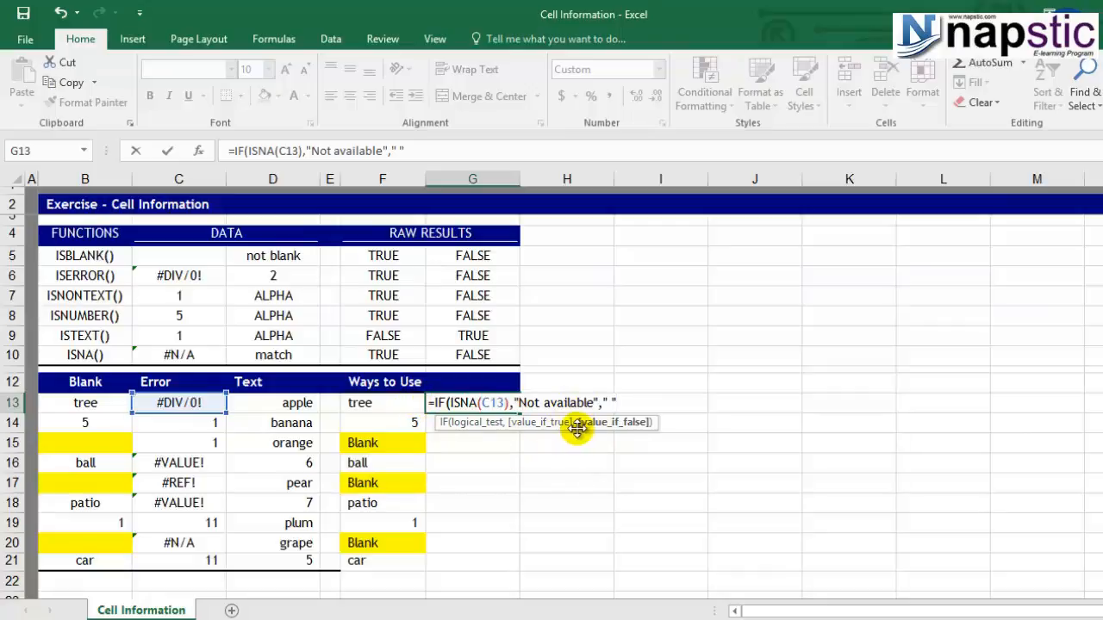
pyautogui.write(')')
pyautogui.press('Return')
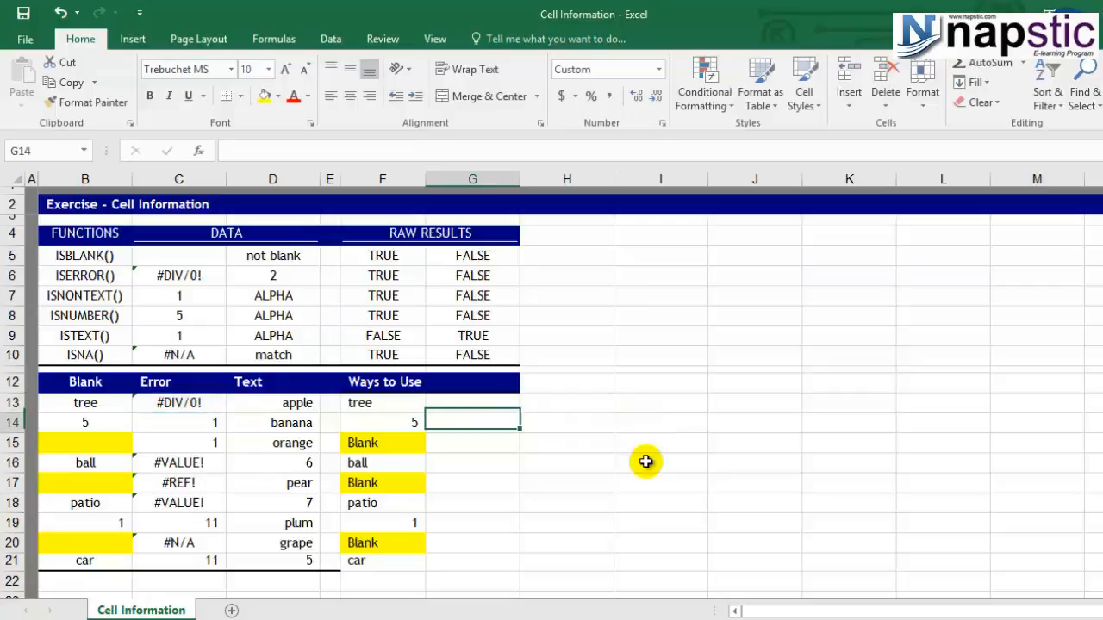
# Check the cell reference in G13's IF formula and copy the formula down through G21.
pyautogui.click(468, 404)
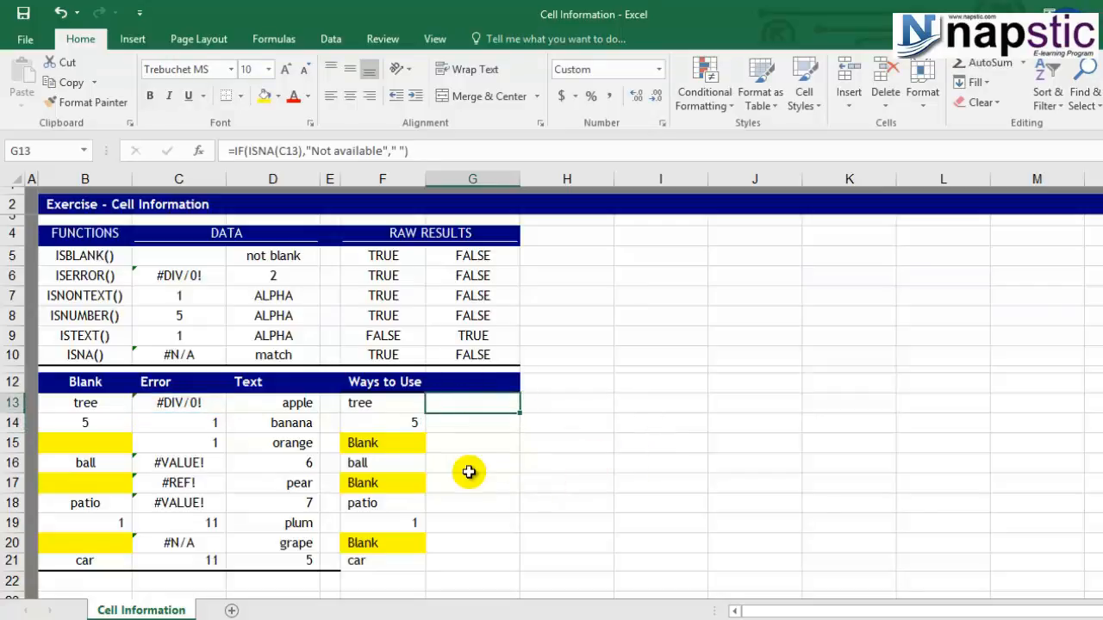
pyautogui.press('F2')
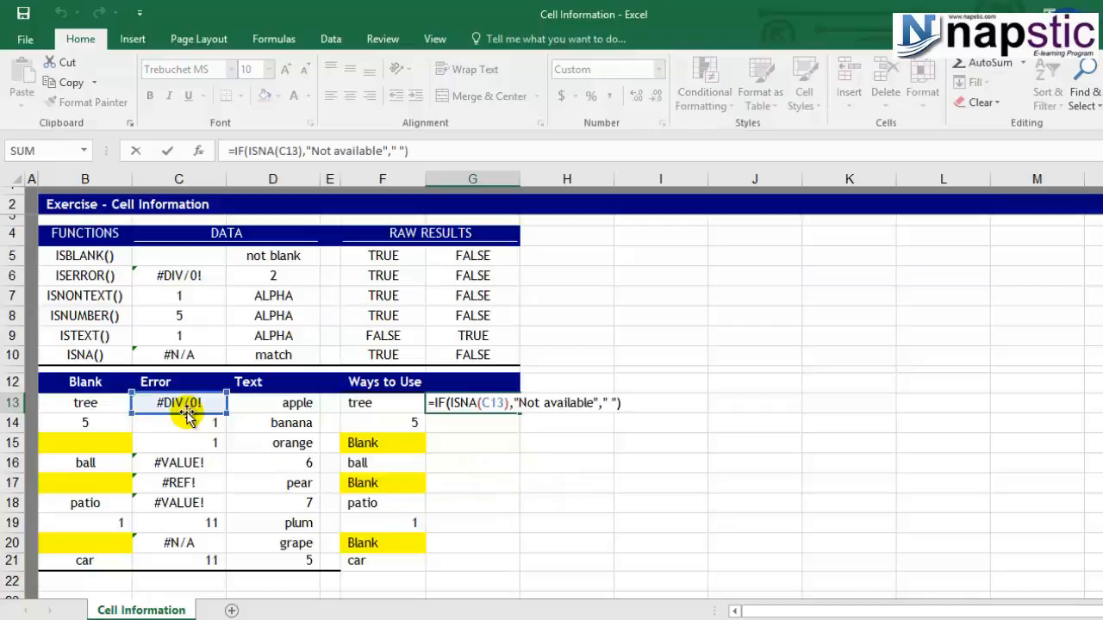
pyautogui.press('Escape')
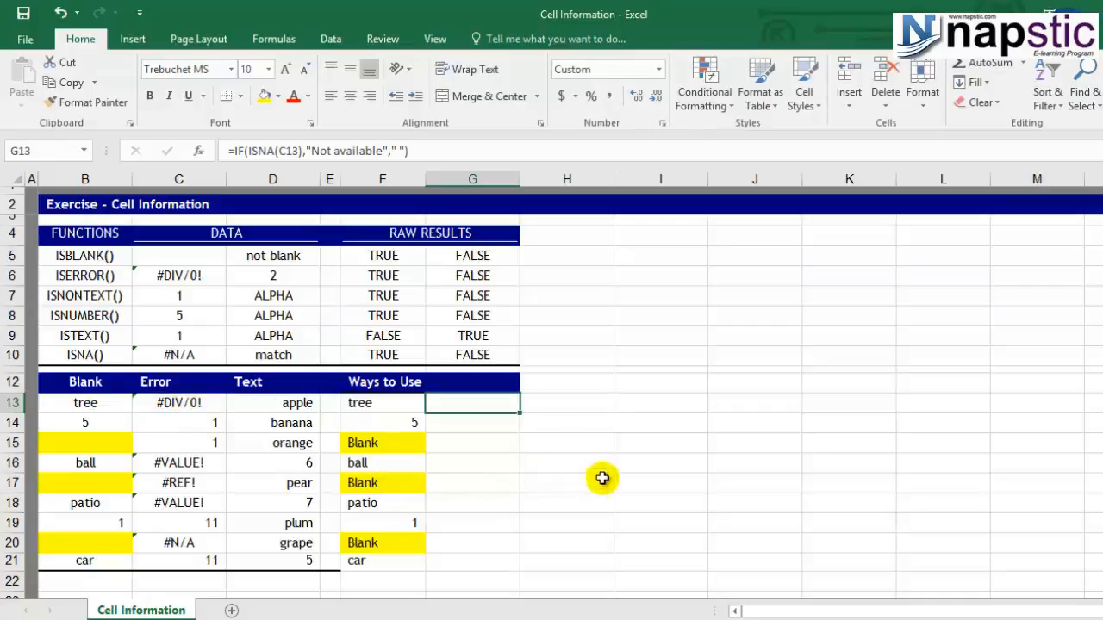
pyautogui.moveTo(520, 414); pyautogui.dragTo(509, 573)
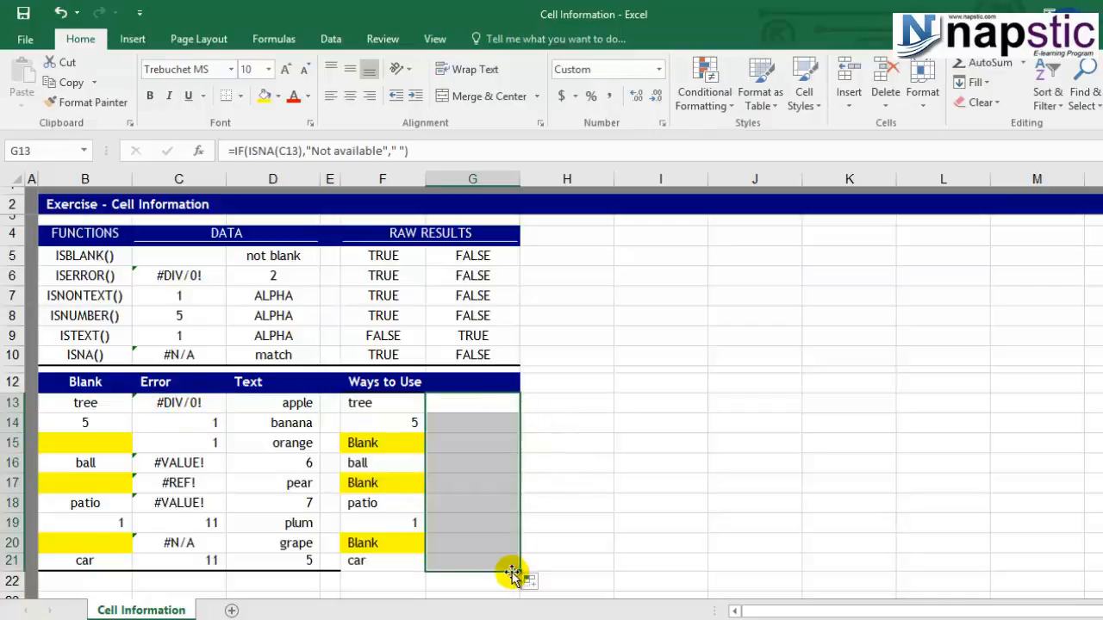
# Examine the copied formulas in G13 through G20 one by one, including which cell the G20 formula tests.
pyautogui.click(474, 407)
pyautogui.click(469, 426)
pyautogui.click(466, 445)
pyautogui.click(465, 463)
pyautogui.click(463, 483)
pyautogui.click(462, 503)
pyautogui.click(459, 520)
pyautogui.click(459, 541)
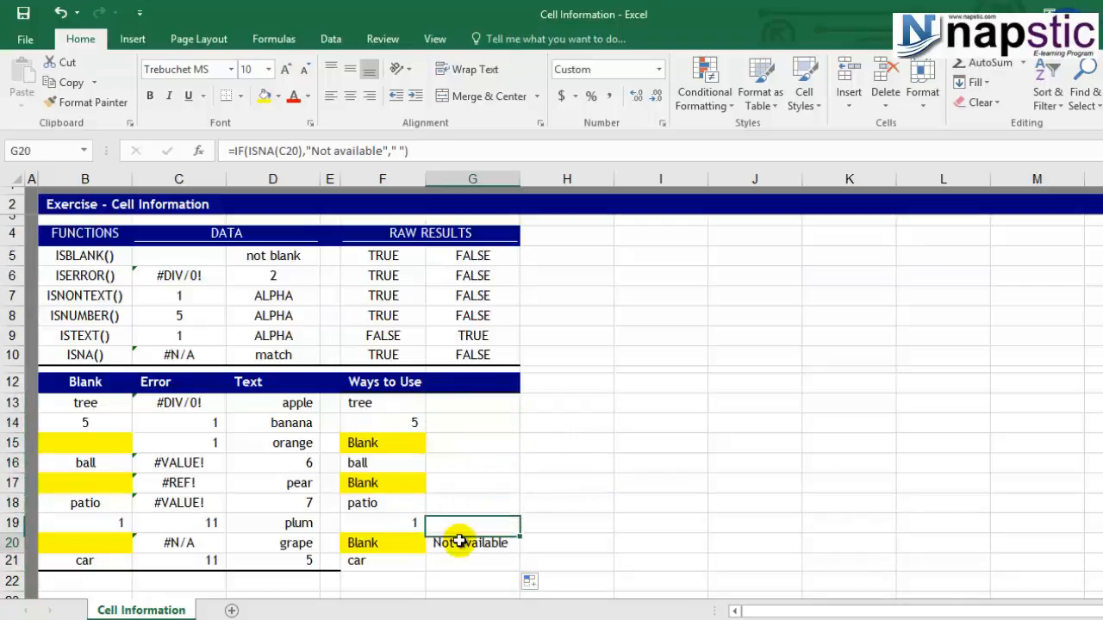
pyautogui.press('F2')
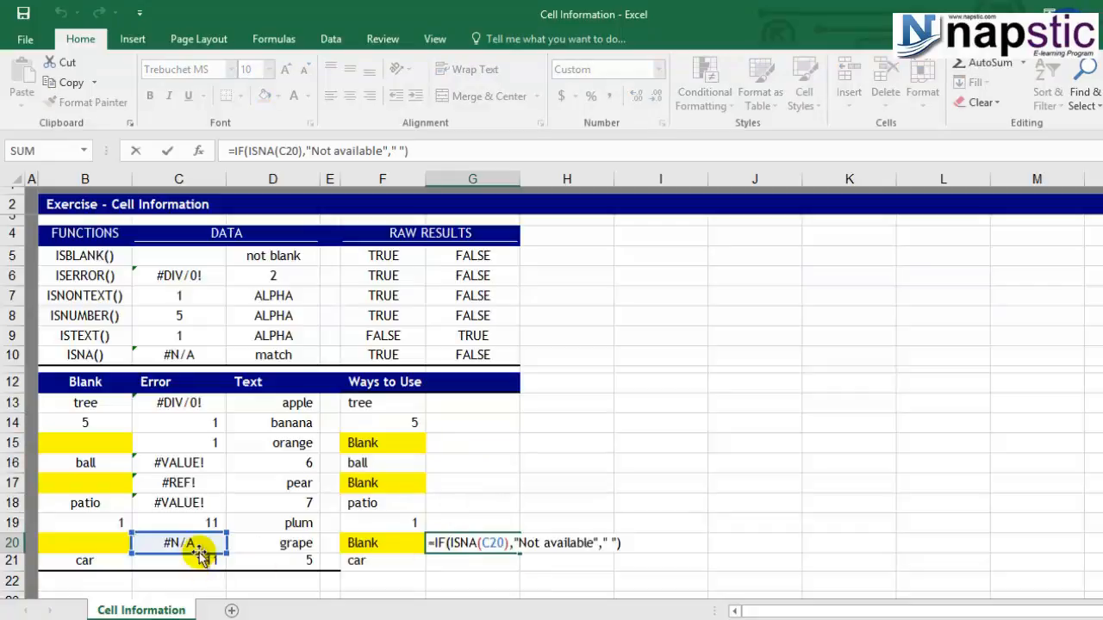
pyautogui.hotkey('ctrl', 'Return')
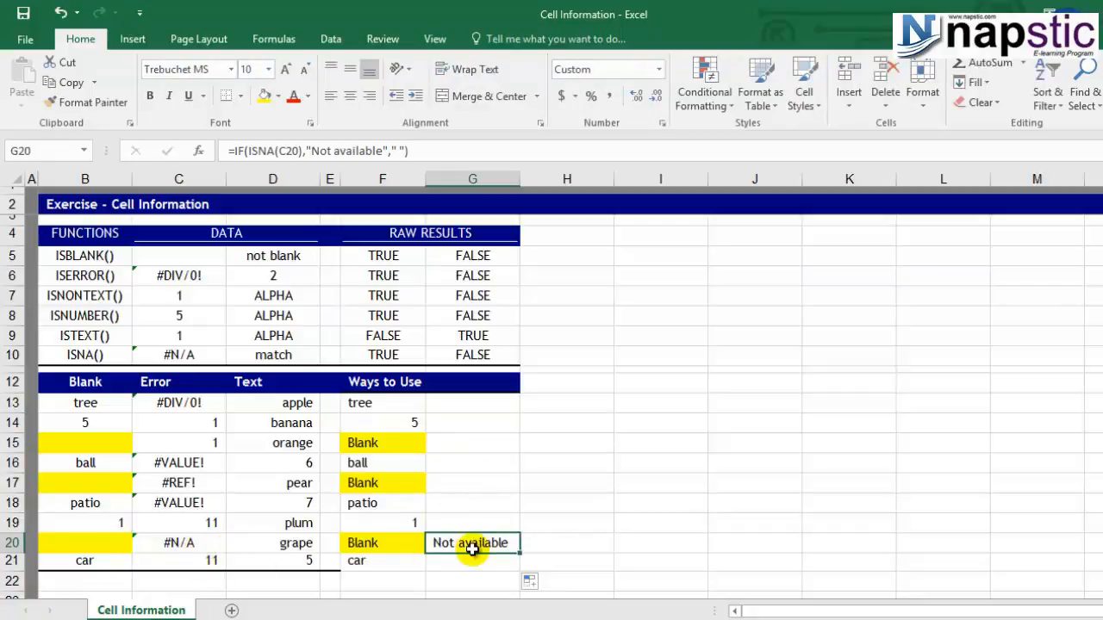